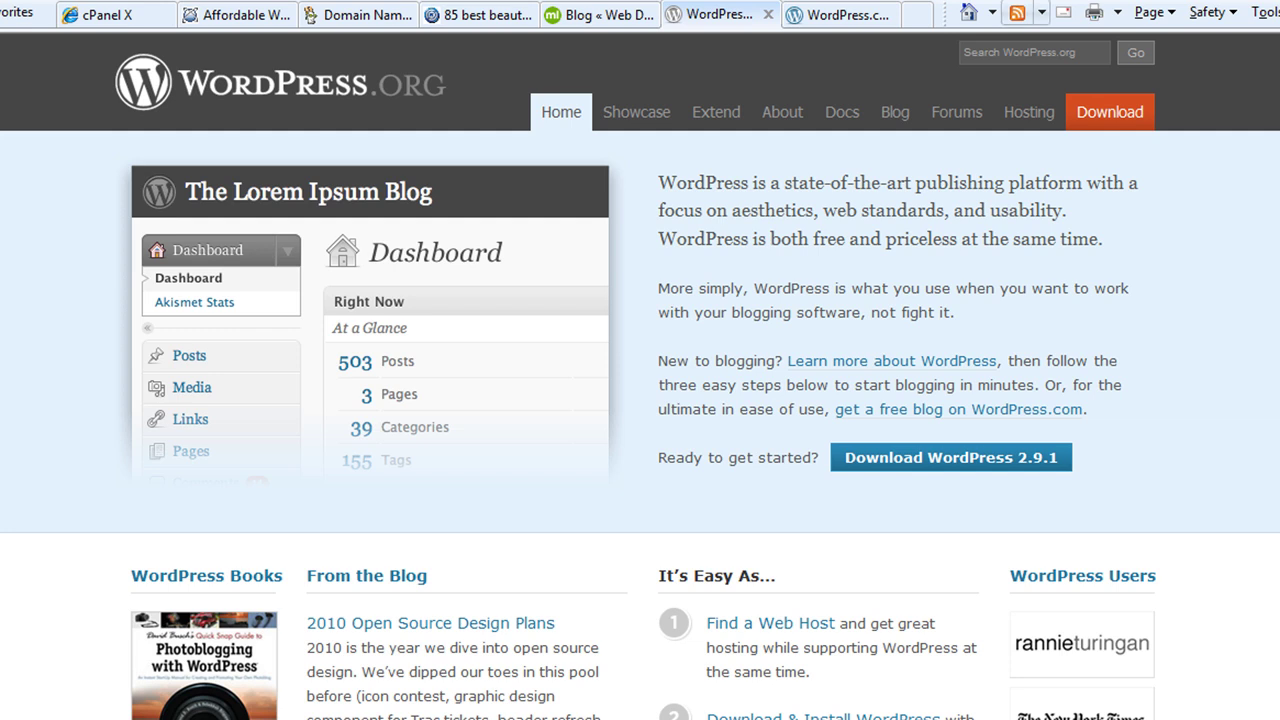
Look over the WordPress.com, WordPress.org, Lunarpages and GoDaddy pages before settling on Lunarpages
left_click(828, 18)
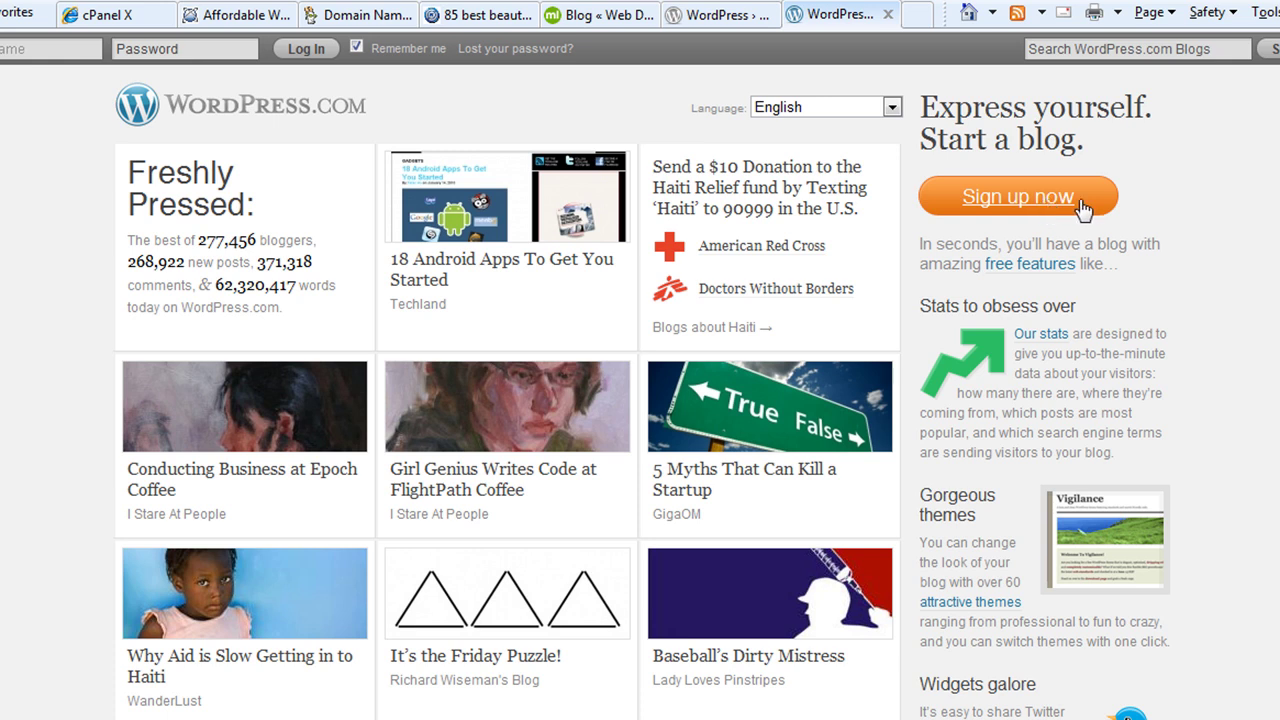
left_click(726, 16)
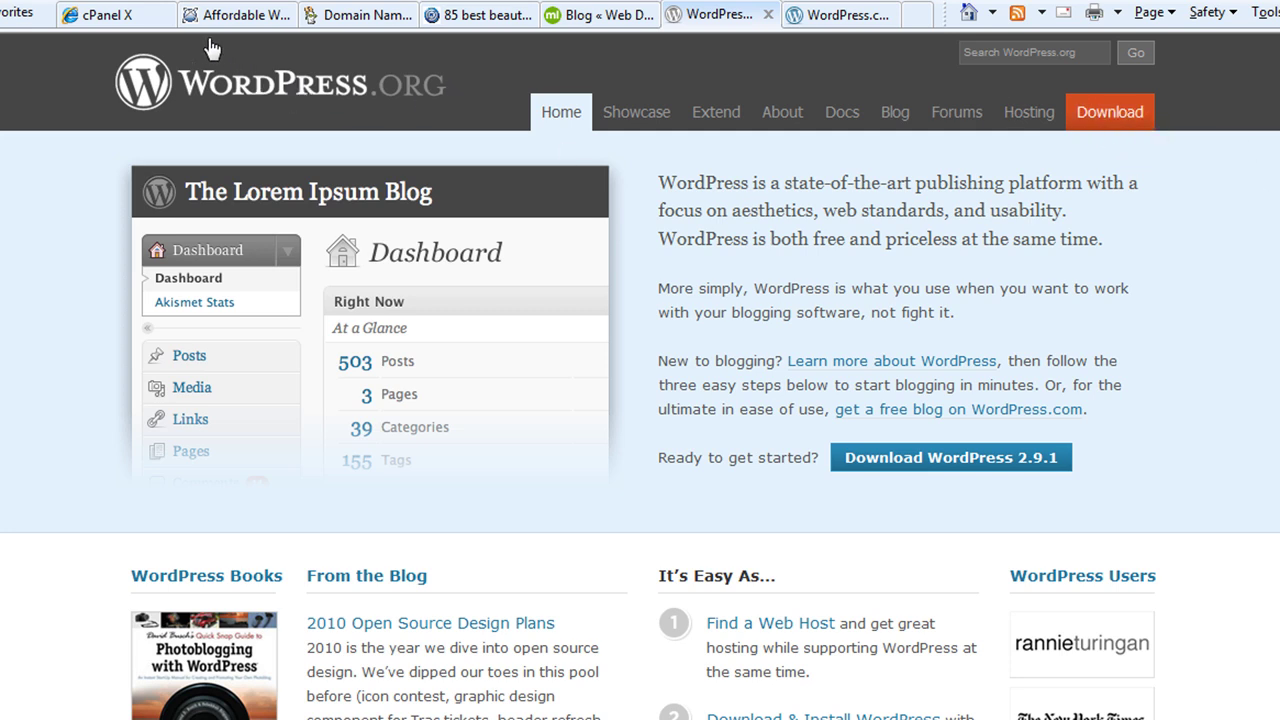
left_click(270, 22)
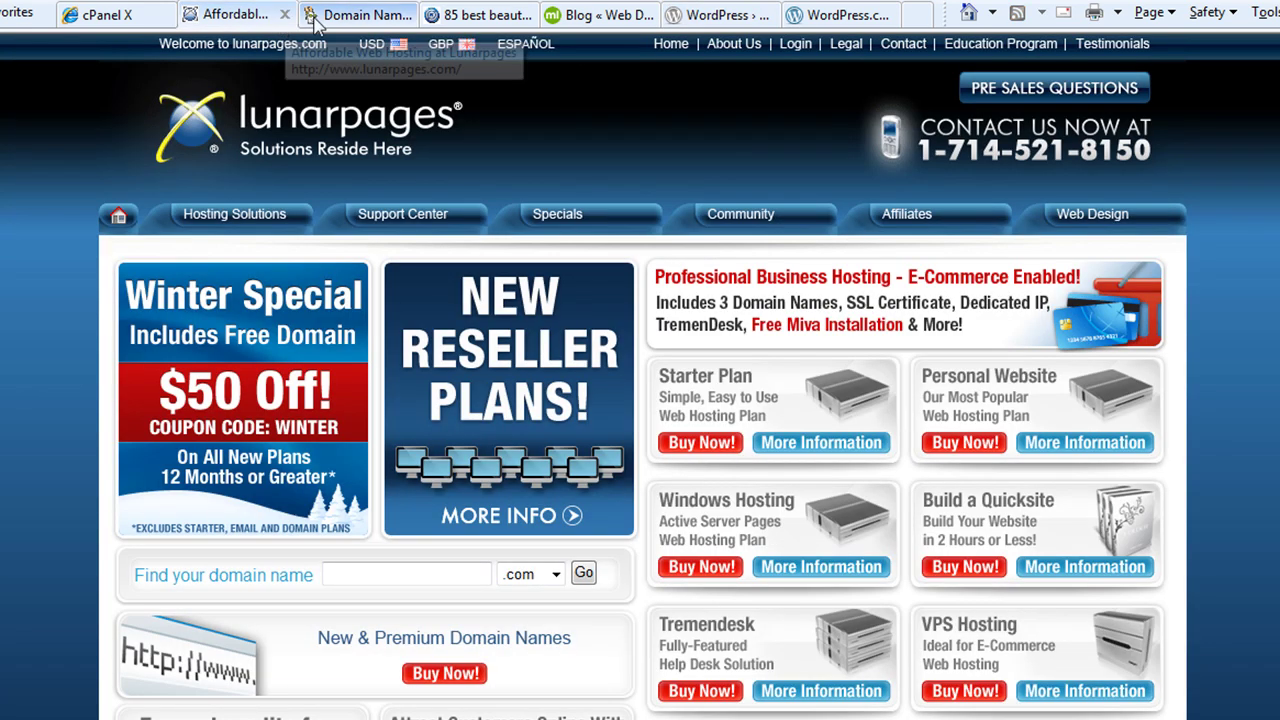
left_click(325, 22)
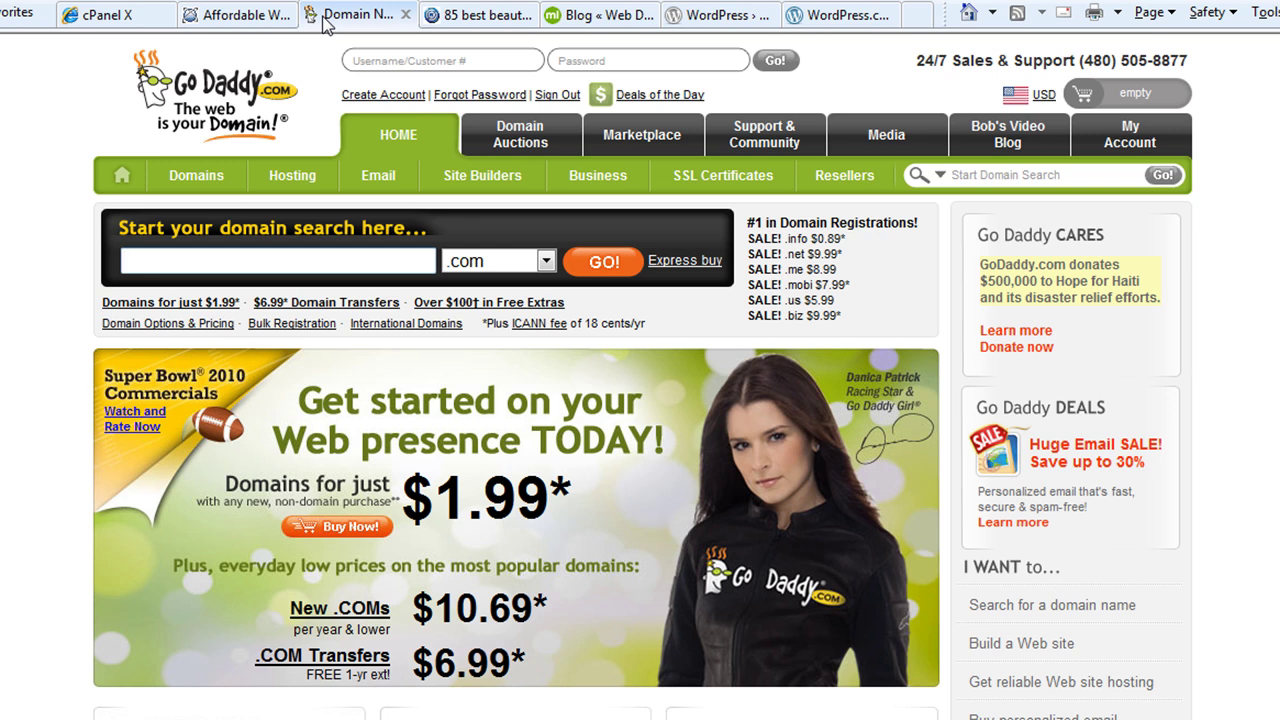
left_click(229, 18)
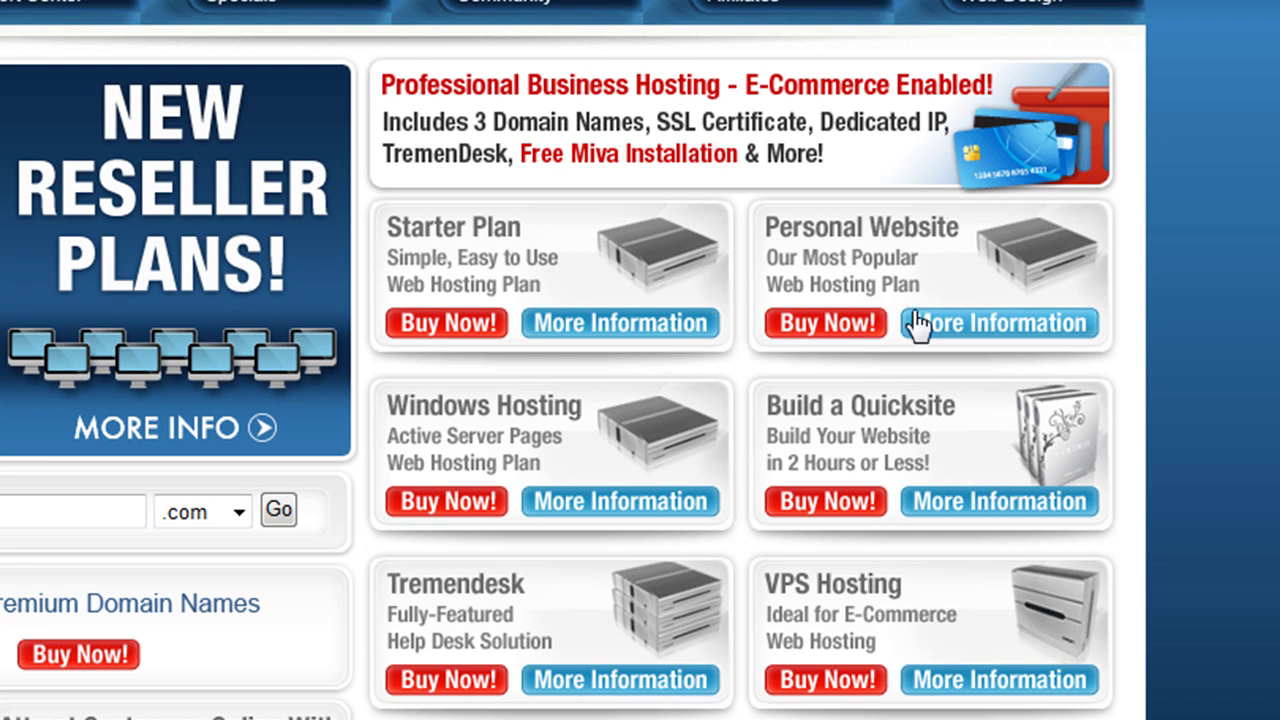
Open the Personal Website plan details and review the Basic Hosting Plan's $4.95/month features
left_click(840, 330)
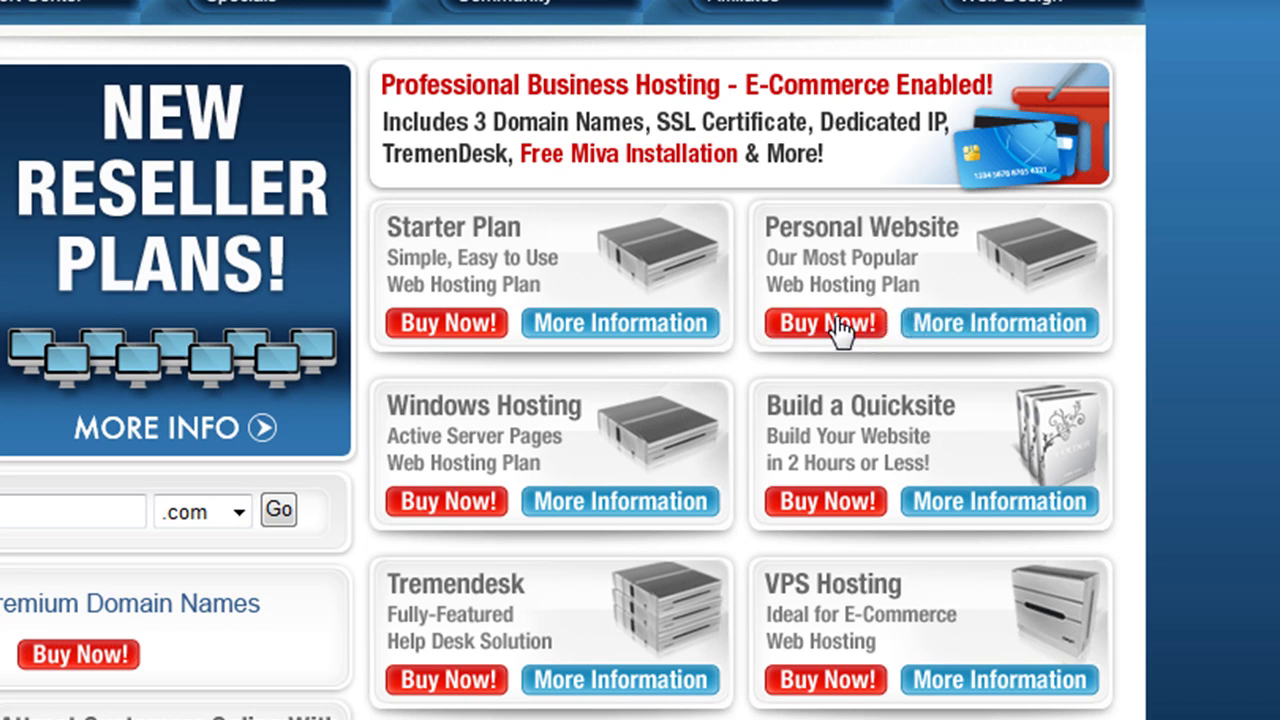
left_click(938, 324)
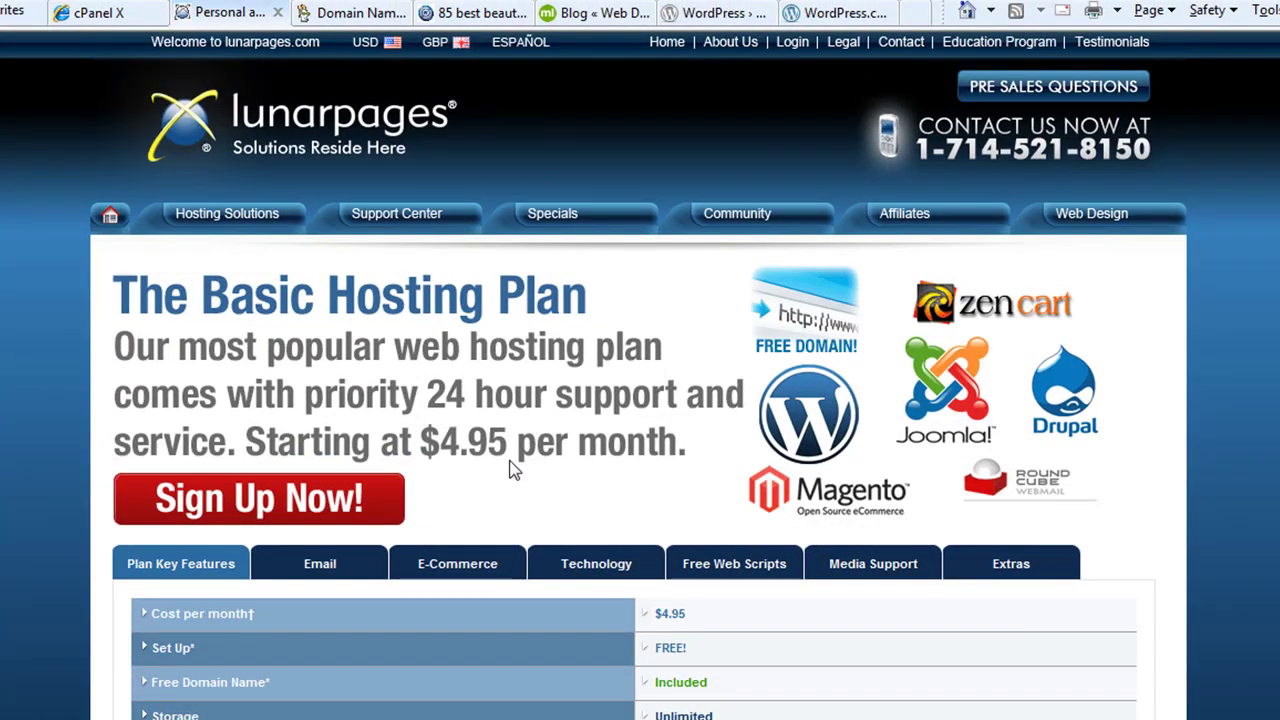
scroll(531, 463, "down", 5)
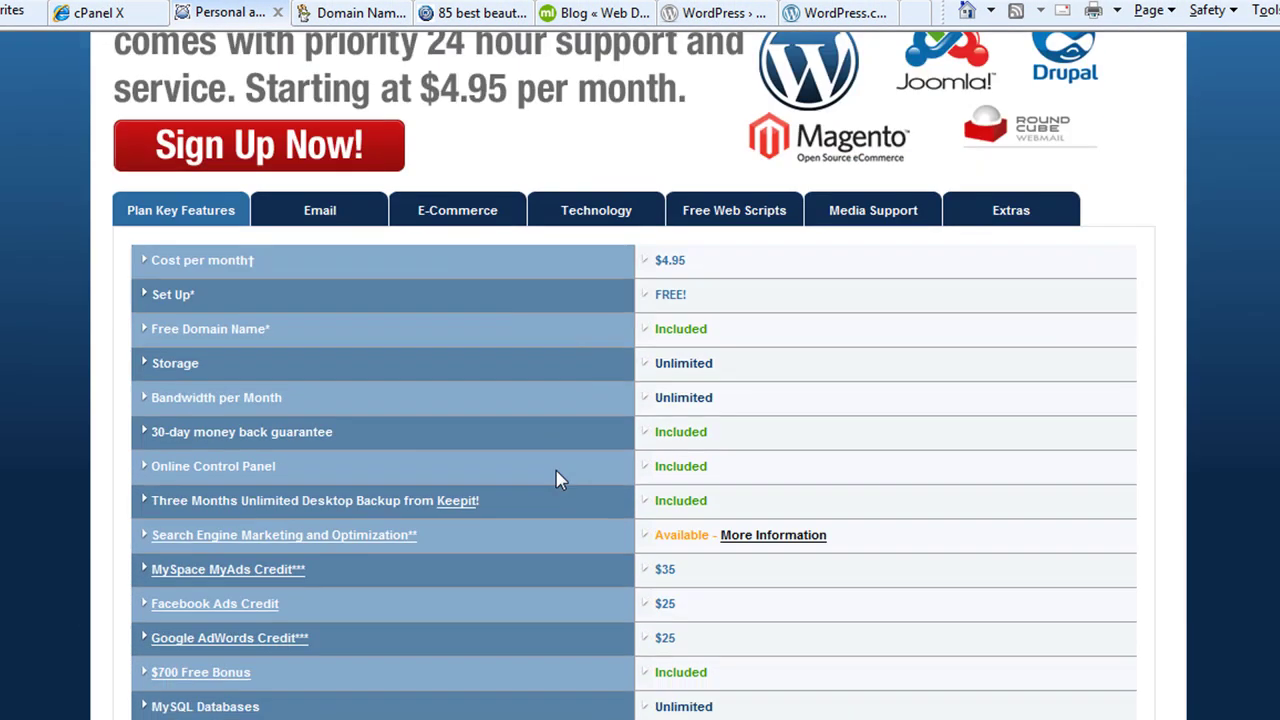
scroll(560, 460, "up", 3)
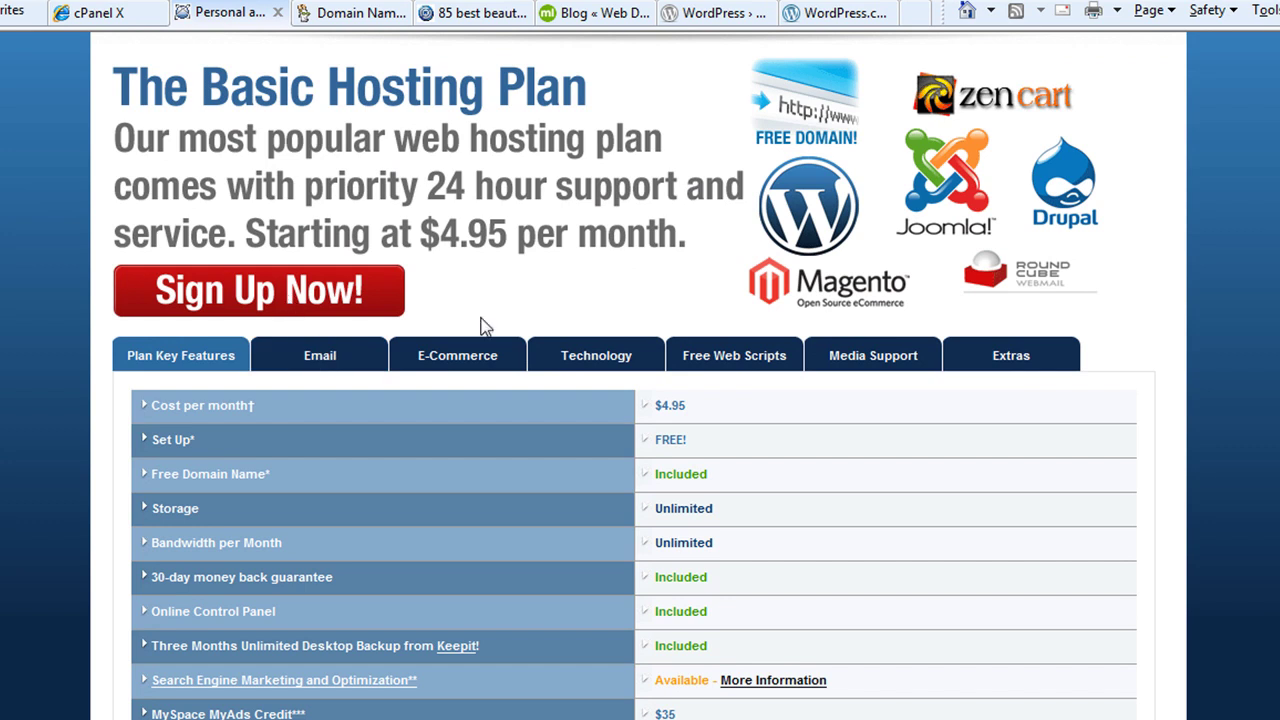
scroll(576, 324, "up", 2)
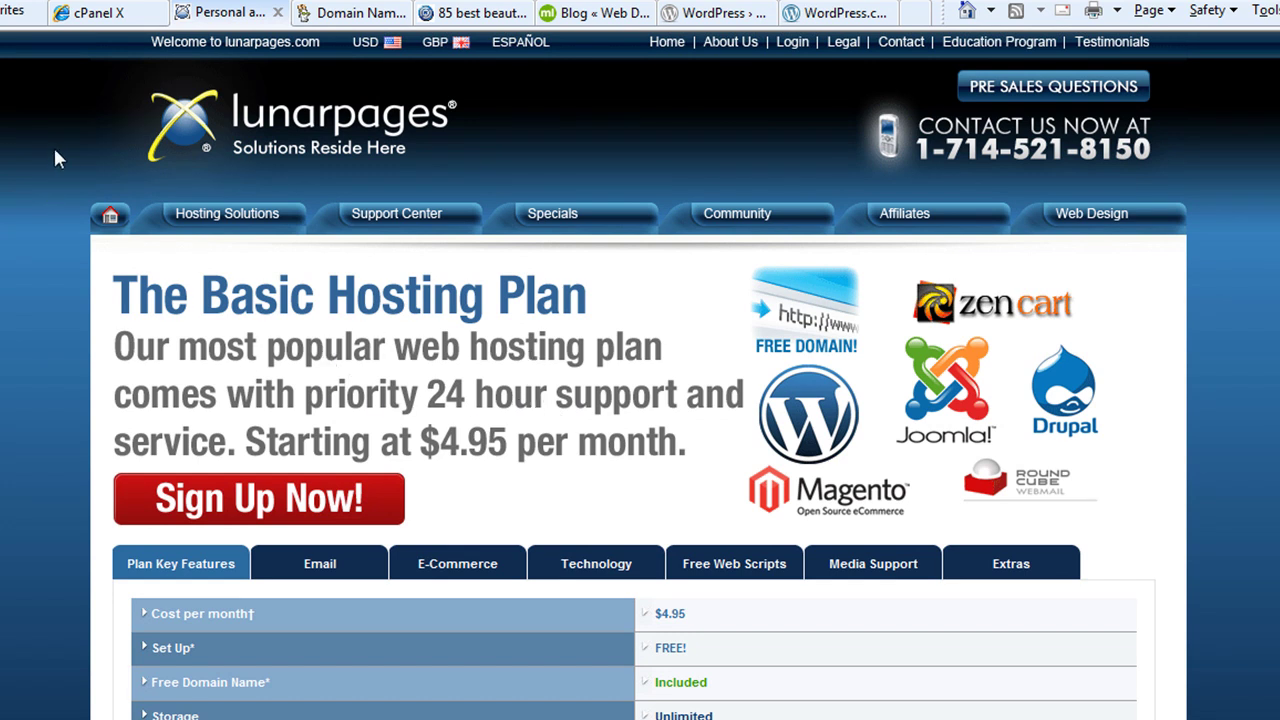
Switch to the hosting account's cPanel and scroll its tool icons to locate Fantastico
left_click(103, 16)
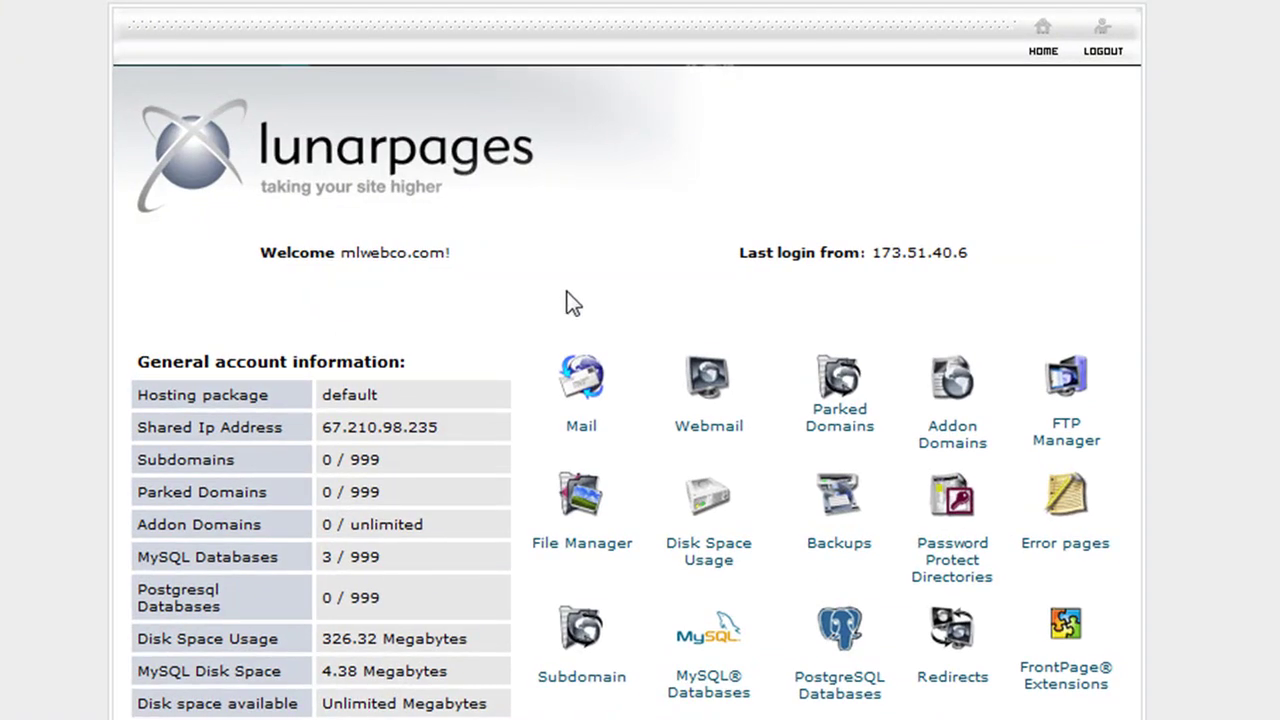
scroll(558, 295, "down", 2)
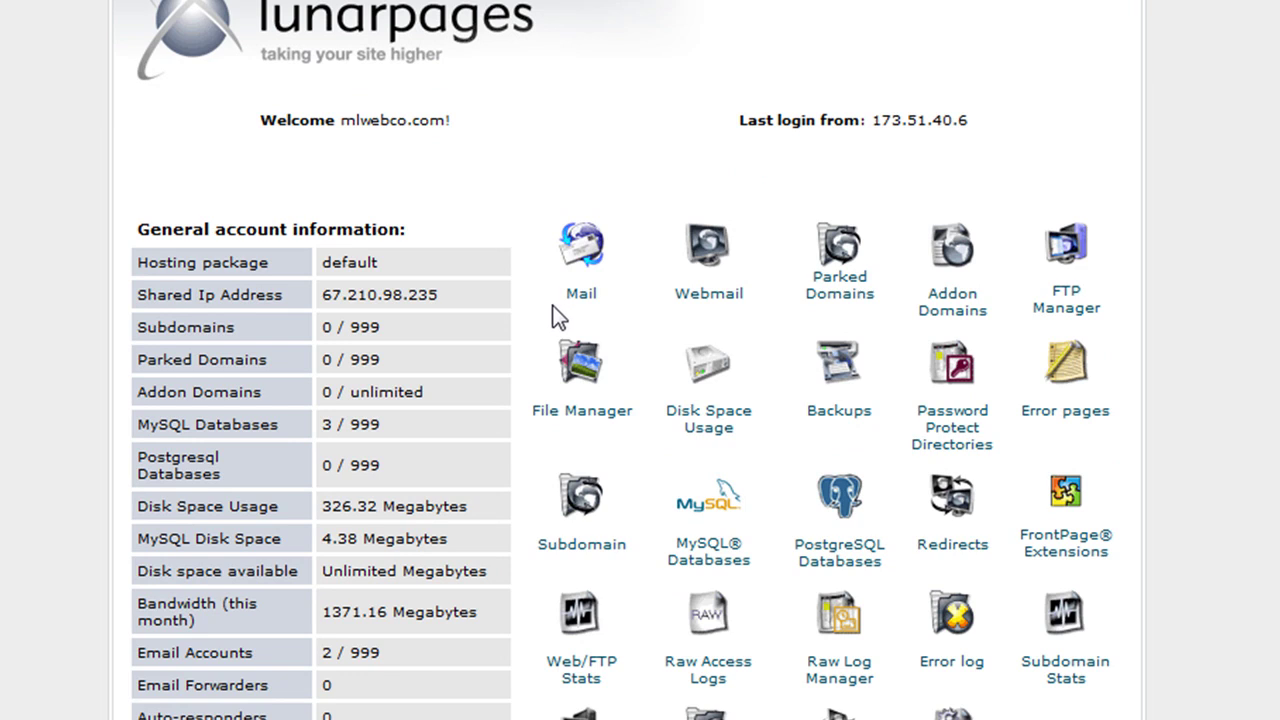
scroll(558, 317, "up", 2)
scroll(556, 325, "down", 8)
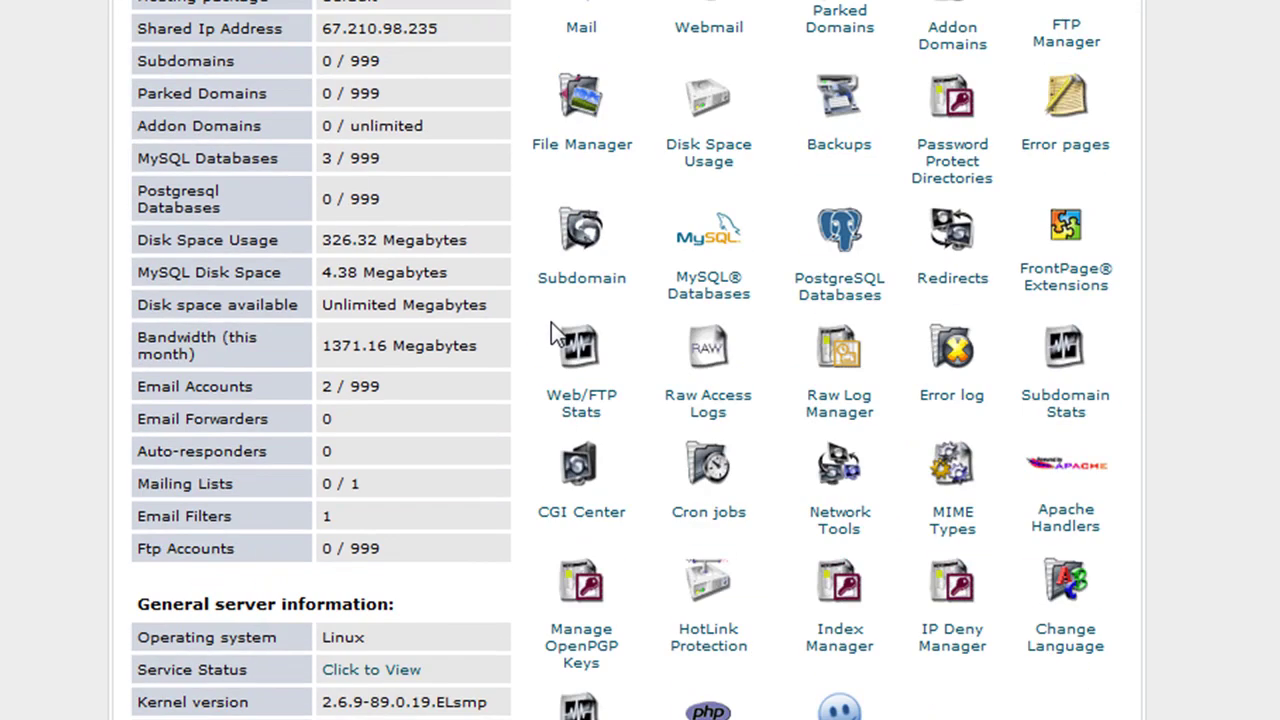
scroll(551, 310, "down", 1)
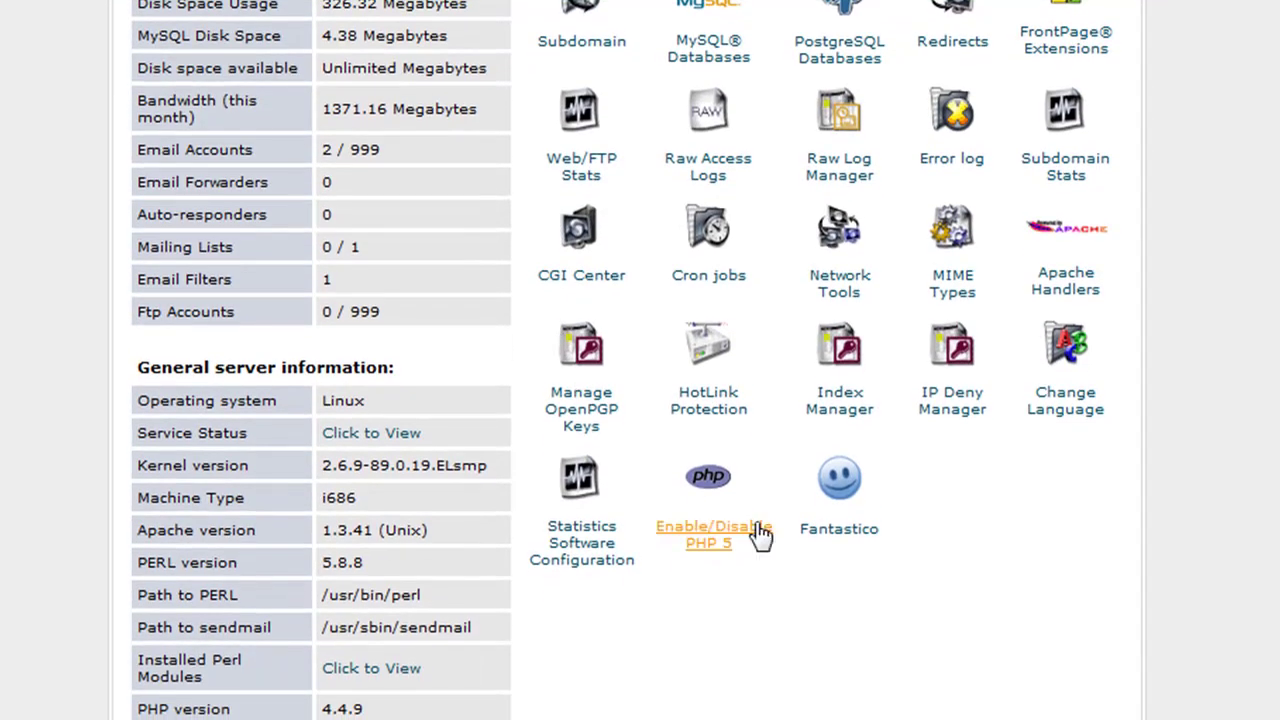
scroll(995, 421, "up", 8)
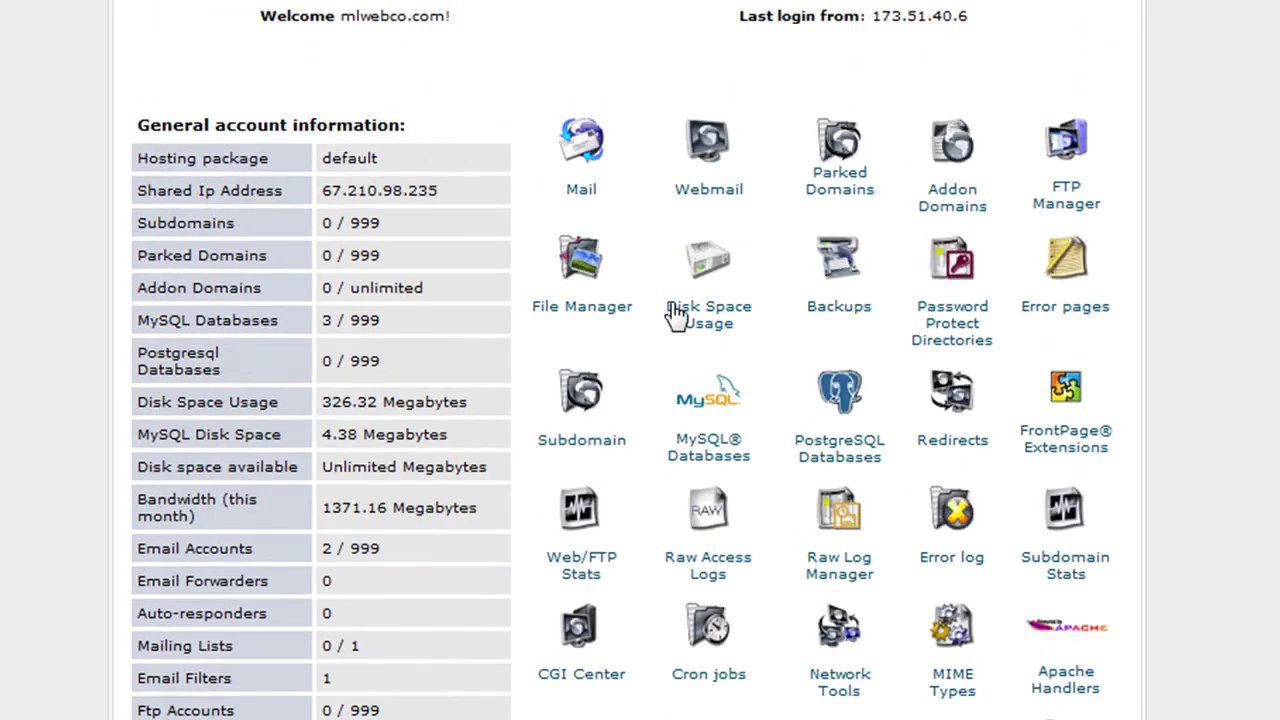
scroll(1000, 330, "down", 8)
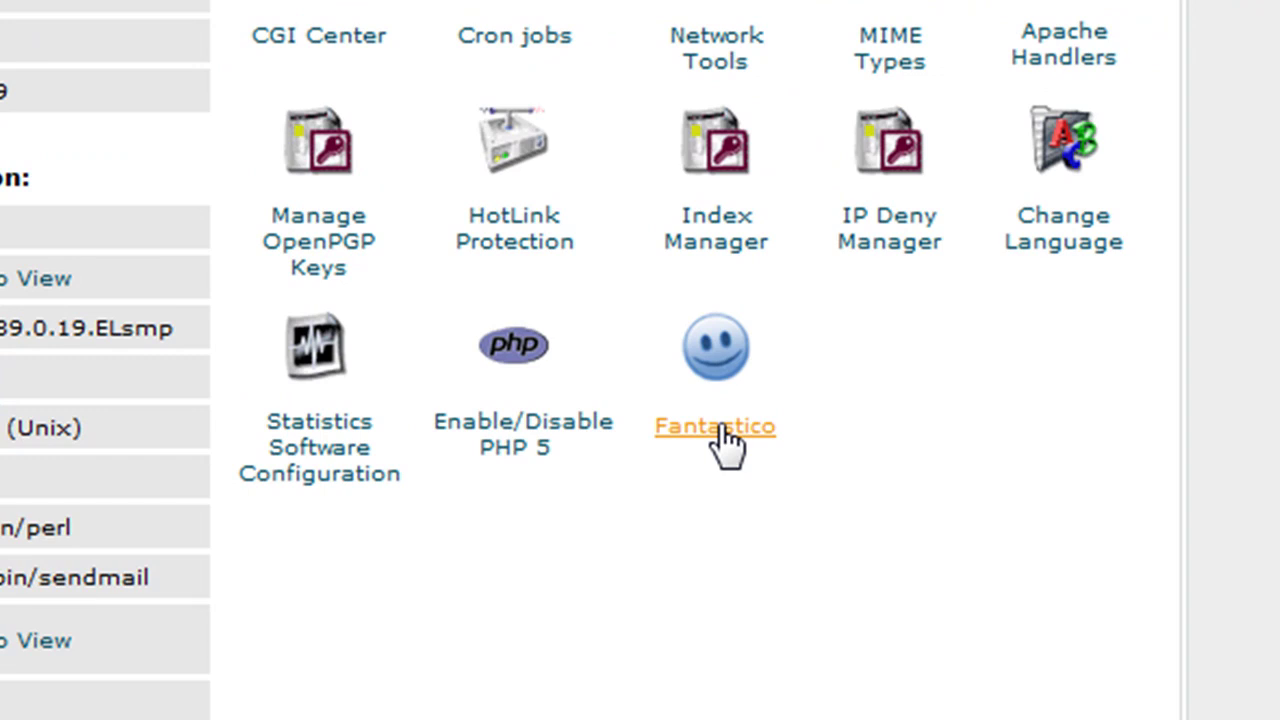
Open Fantastico and choose WordPress under Blogs to reach the 2.8.6 New Installation option
left_click(725, 438)
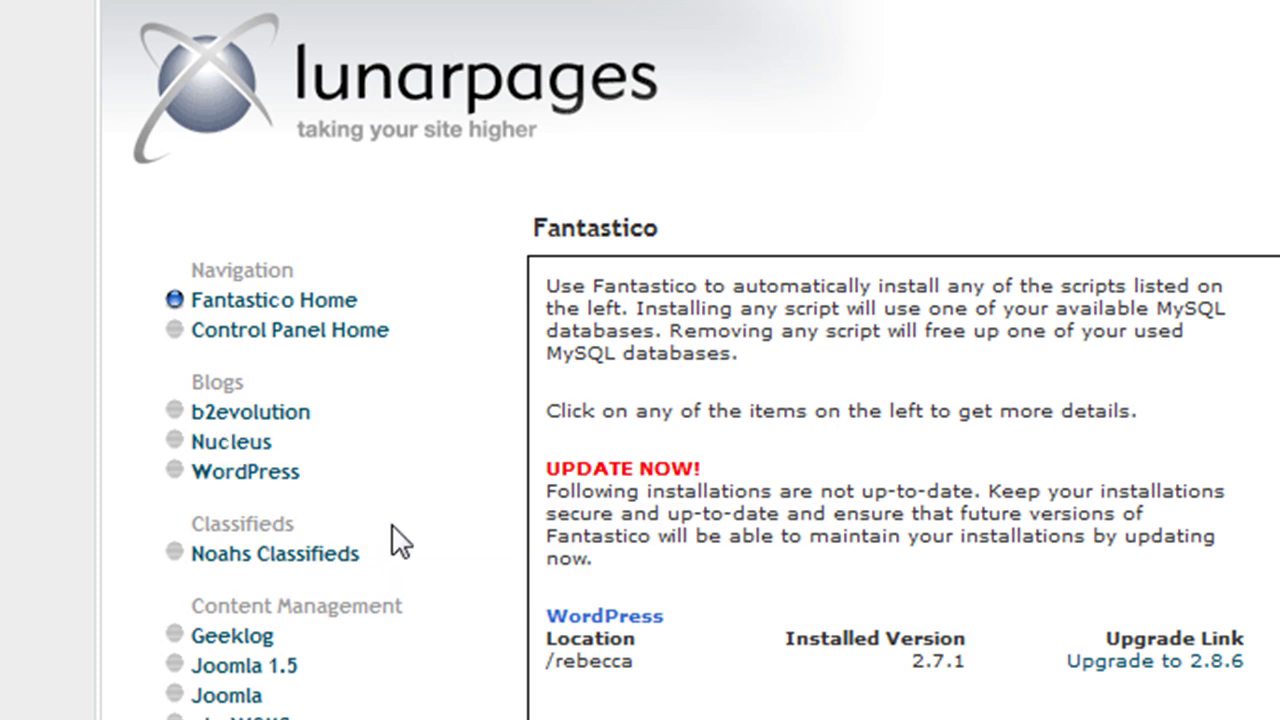
mouse_move(260, 480)
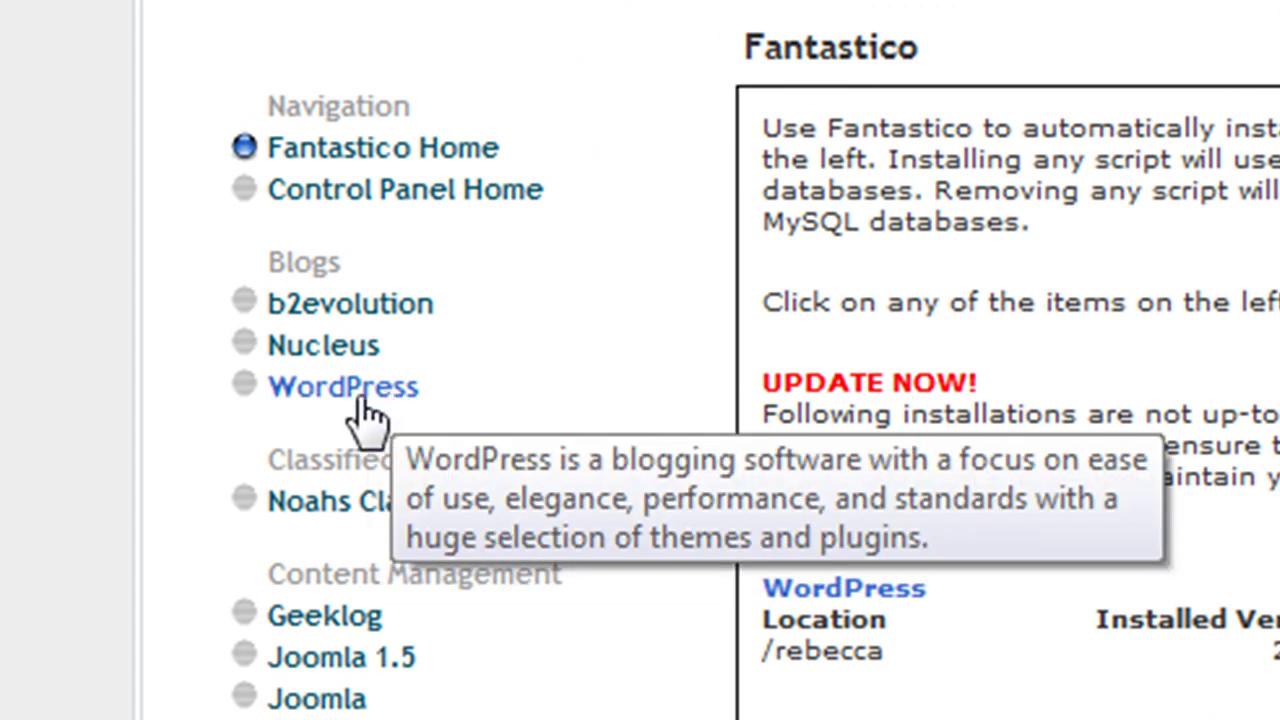
left_click(366, 396)
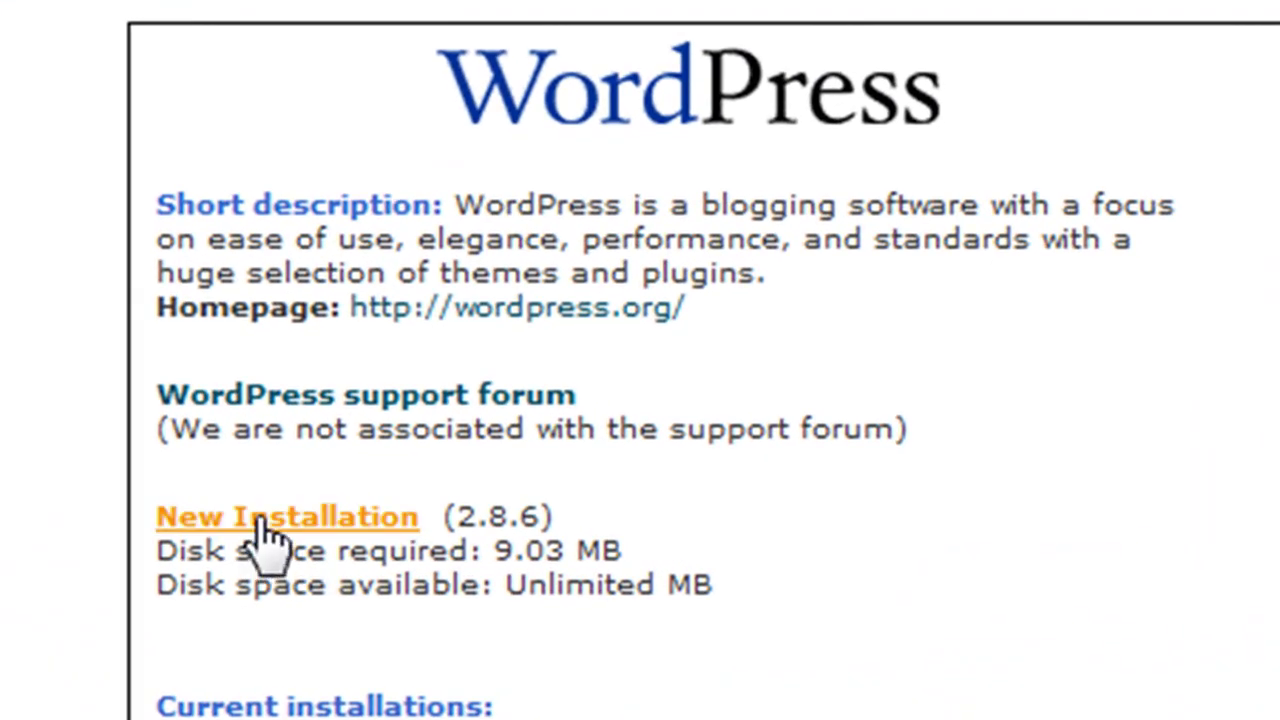
Start a new WordPress installation into the directory youtubeblogtest
left_click(263, 540)
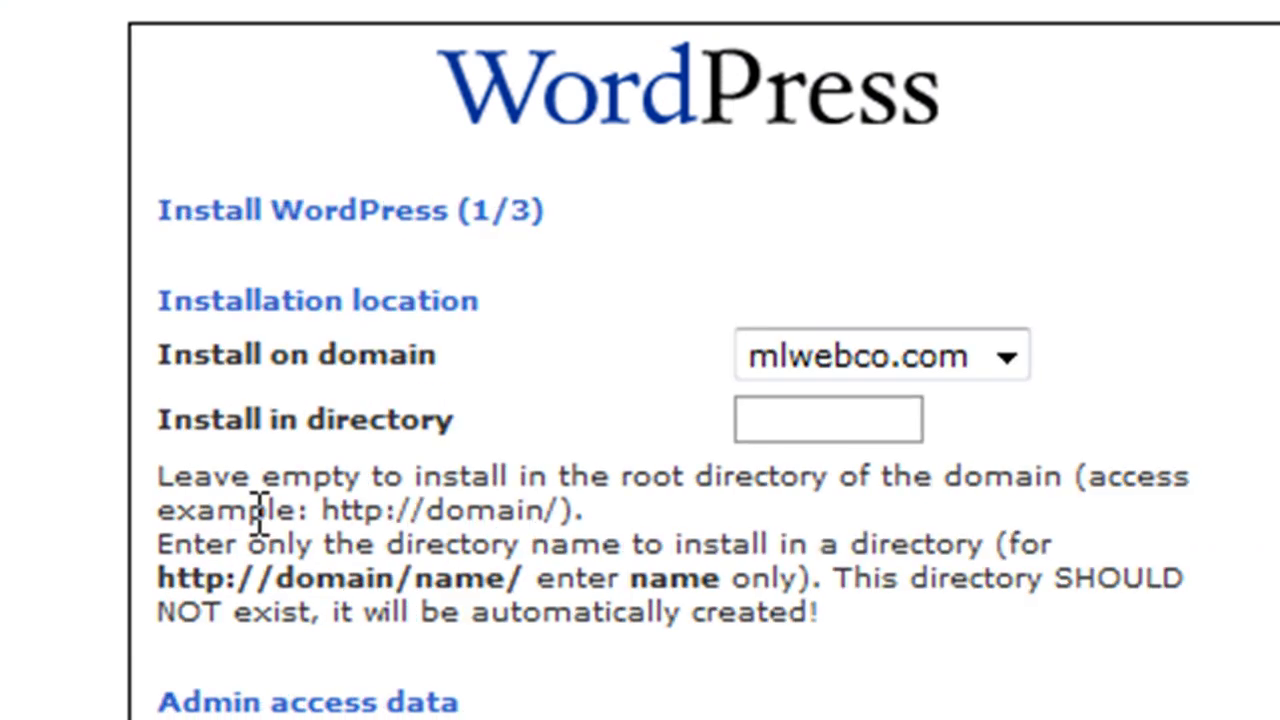
scroll(825, 470, "down", 2)
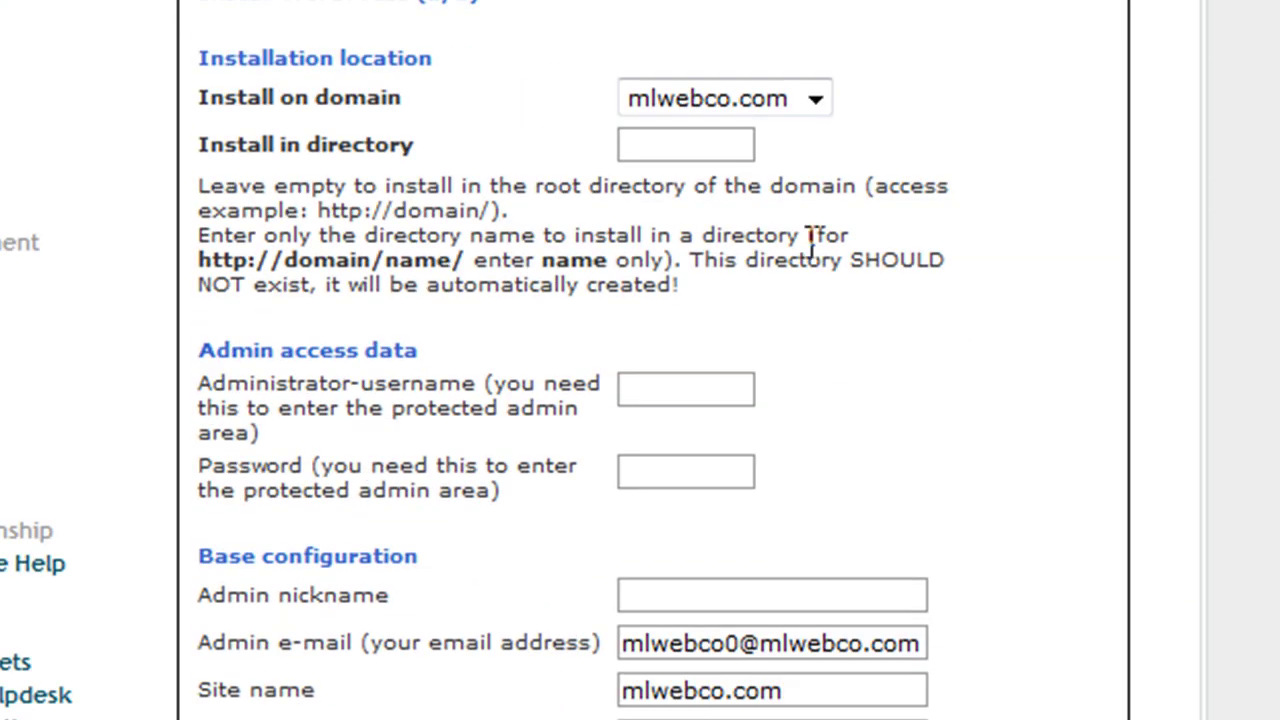
left_click(672, 152)
type("youtube")
key("BackSpace")
key("BackSpace")
key("BackSpace")
key("BackSpace")
key("BackSpace")
key("BackSpace")
key("BackSpace")
type("youtube")
type("blog")
type("test")
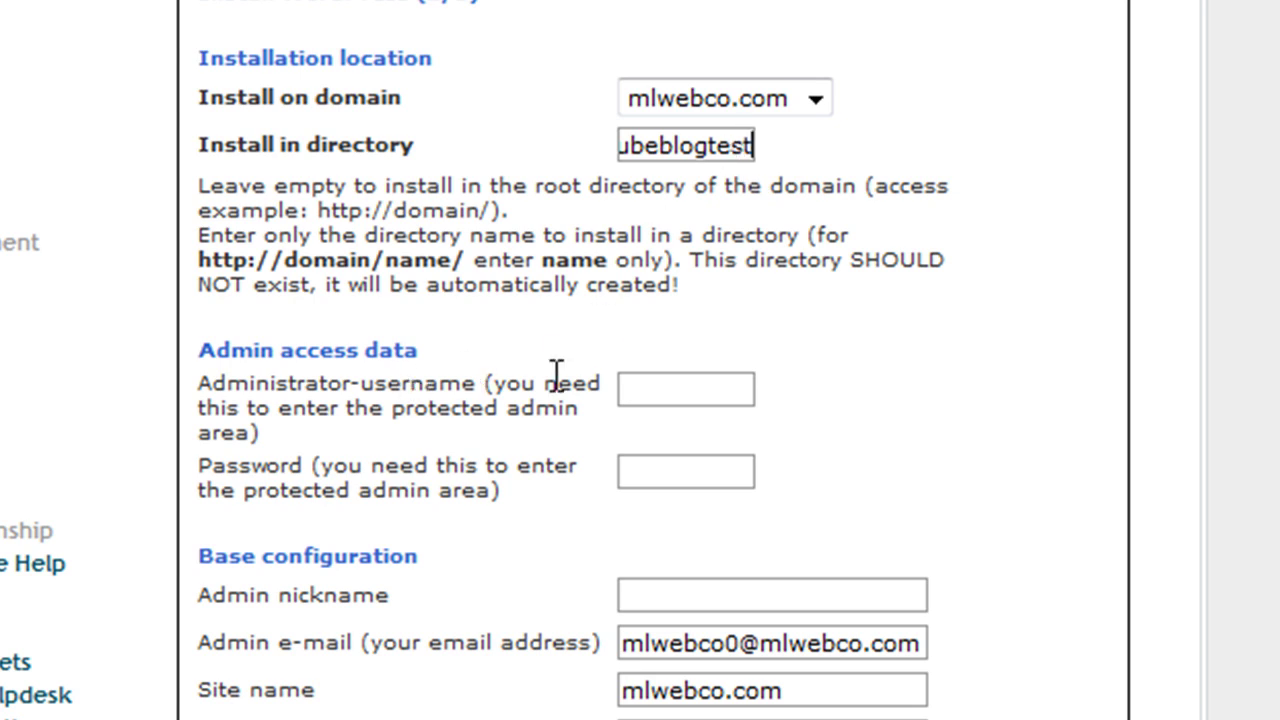
Set the administrator username to admin and enter an admin password
left_click(693, 386)
type("admin")
key("Tab")
type("12345")
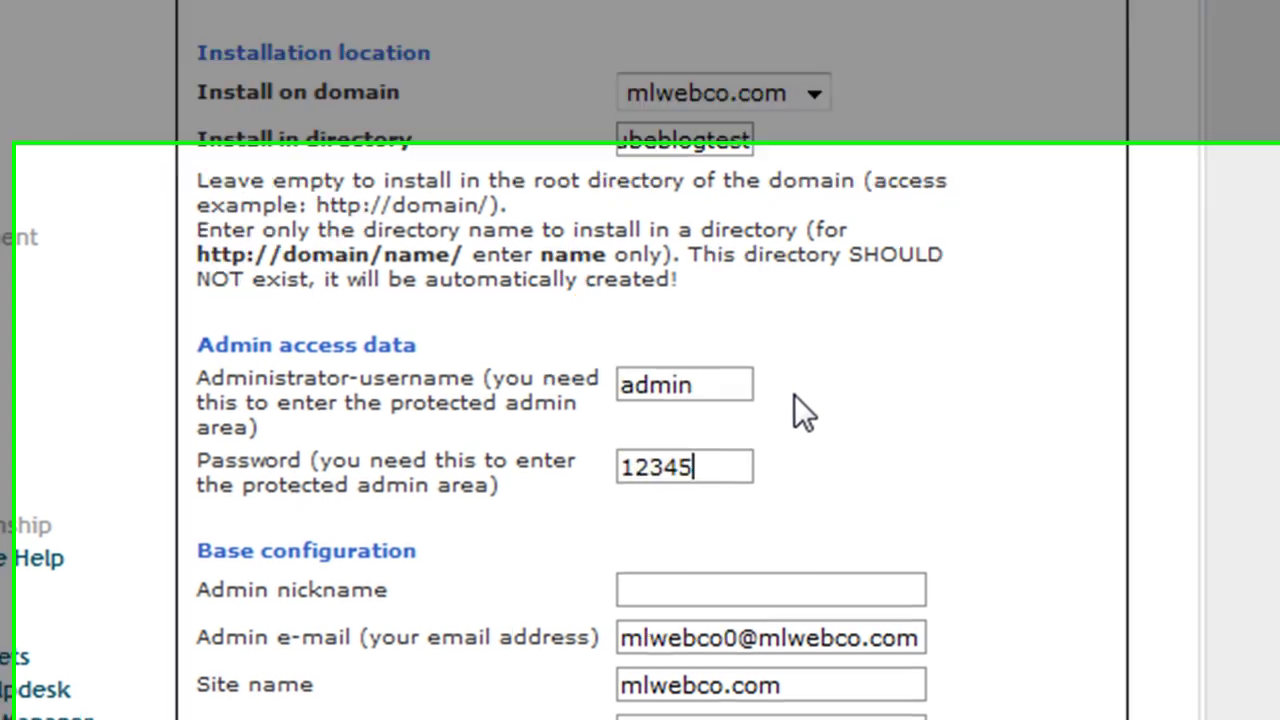
type("6")
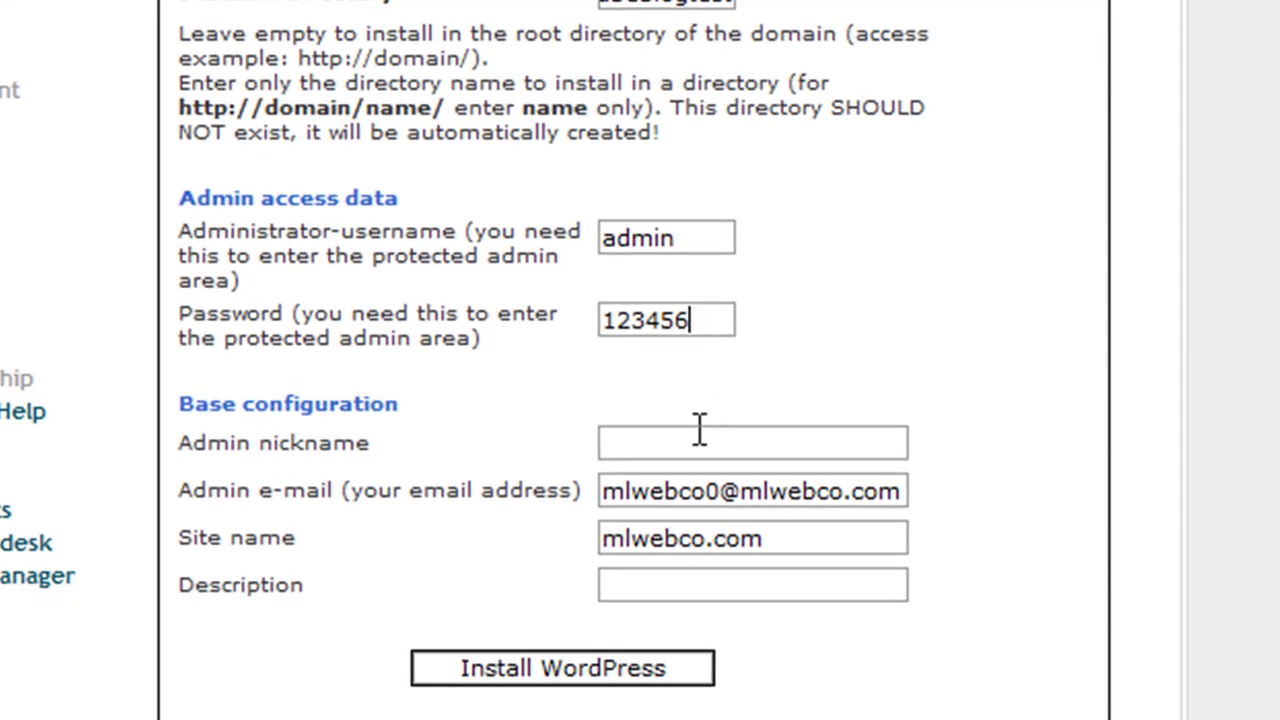
Replace the site name with 'Youtube Blog Test' and describe it as 'This is a cool test blog'
left_click_drag(762, 540, 500, 540)
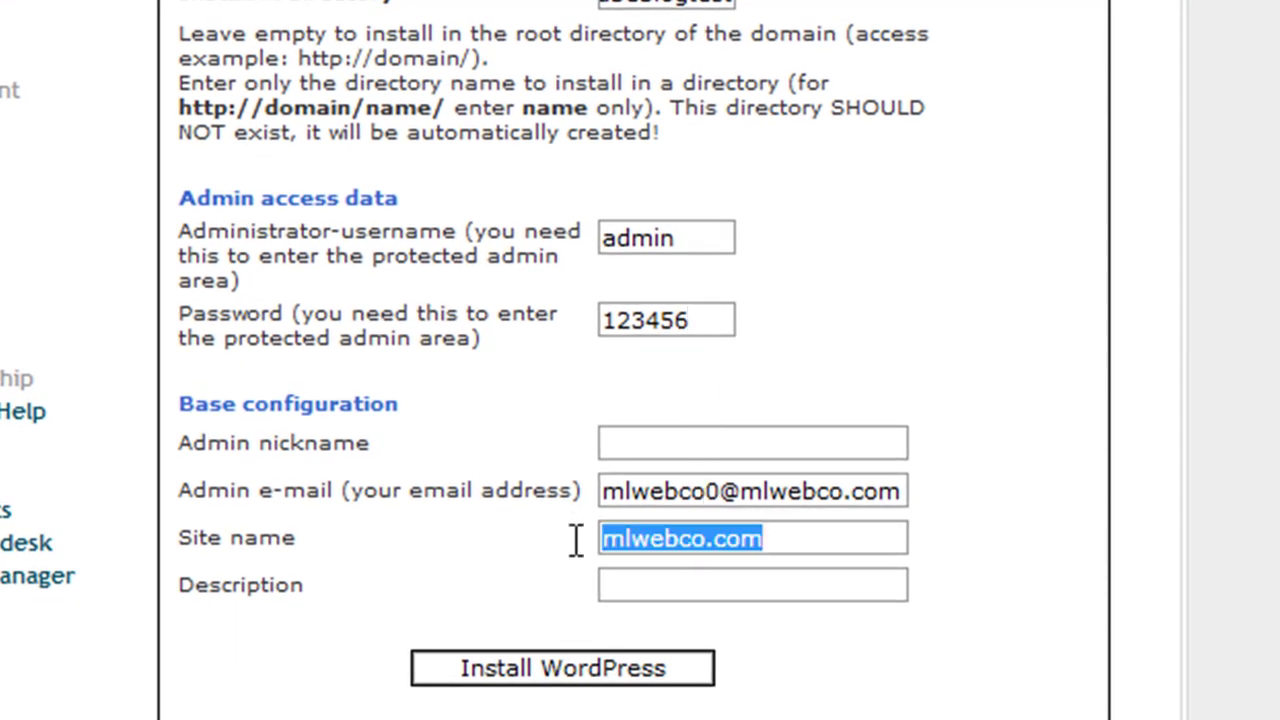
type("Yout")
key("BackSpace")
type("Tube")
key("BackSpace")
key("BackSpace")
key("BackSpace")
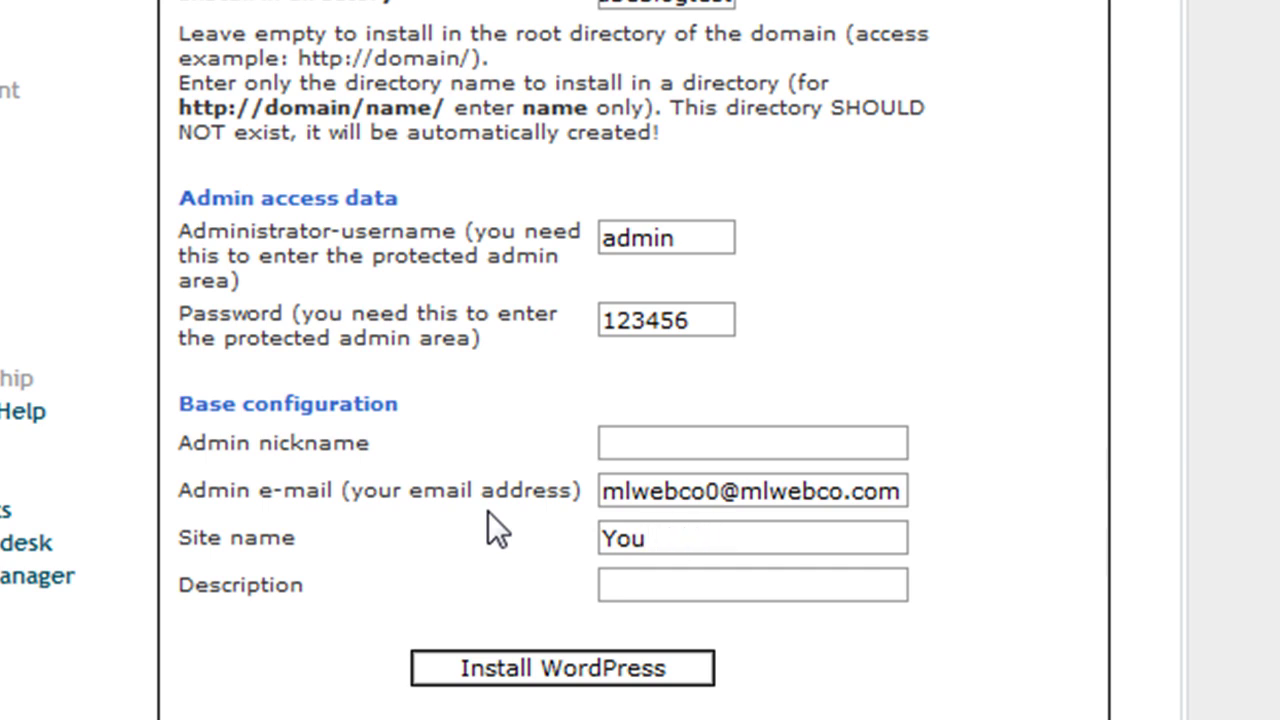
type("tube Blog ")
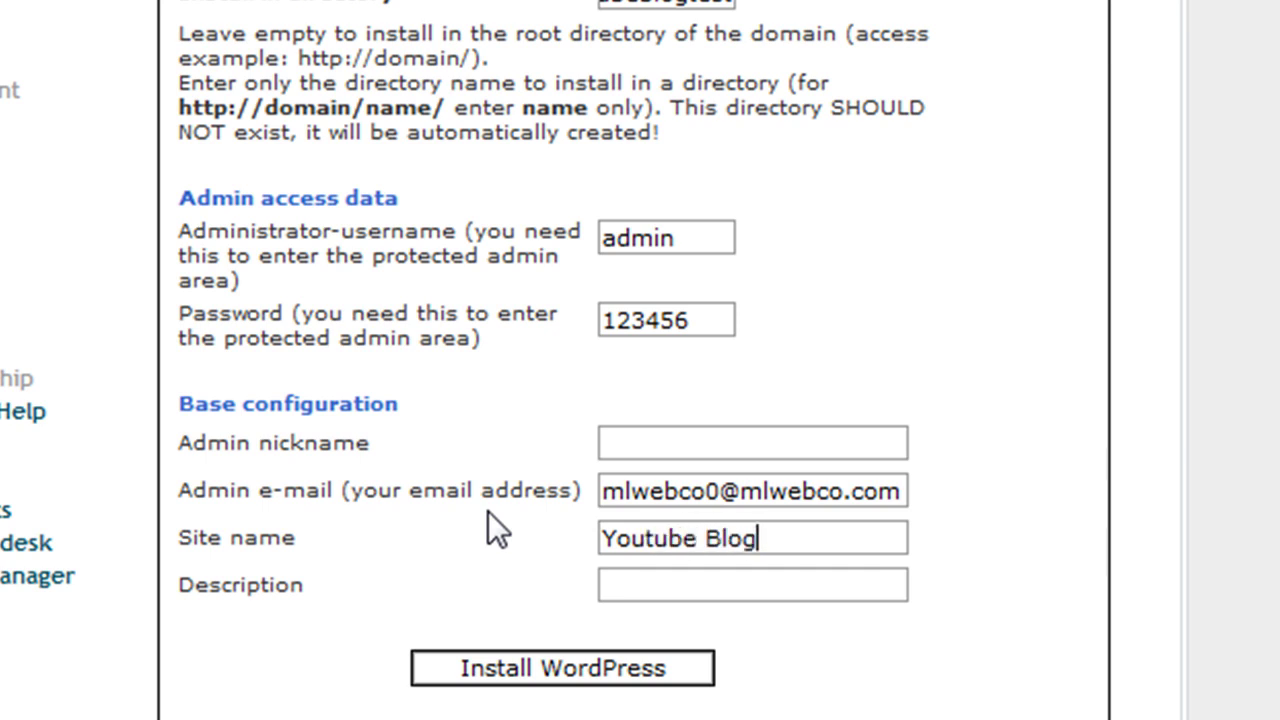
type("Test")
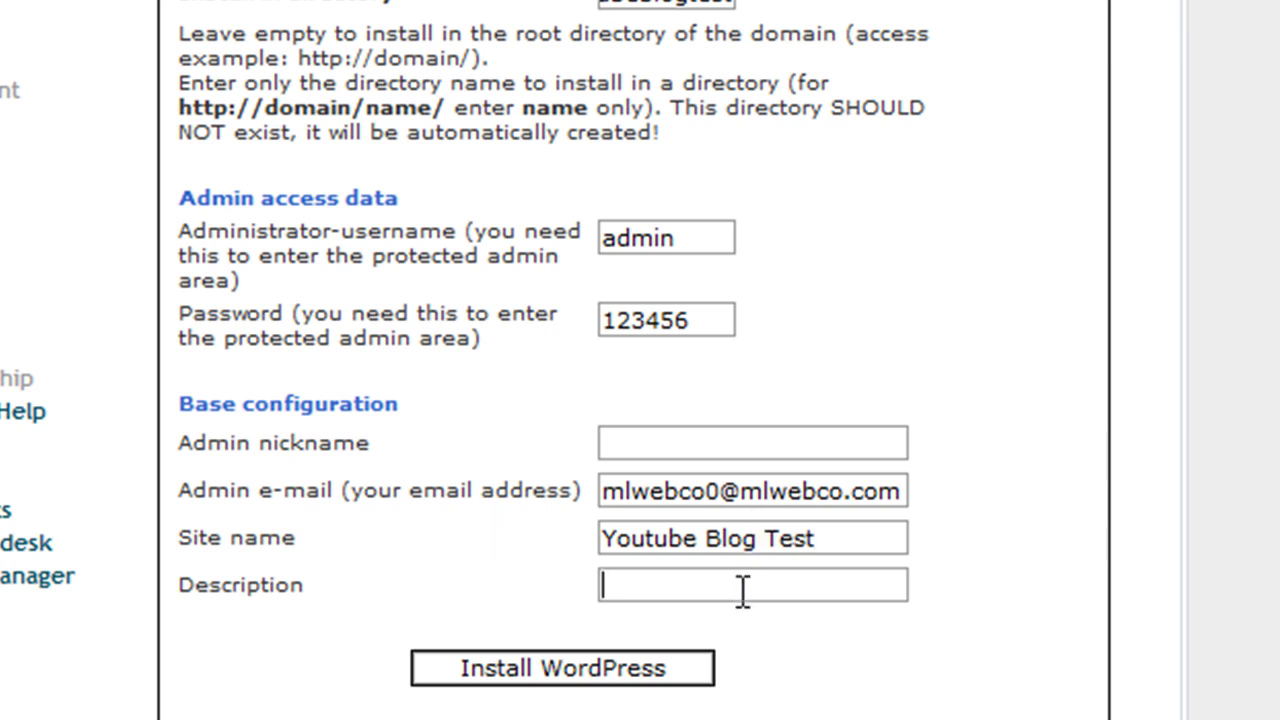
type("This is a cool test blog")
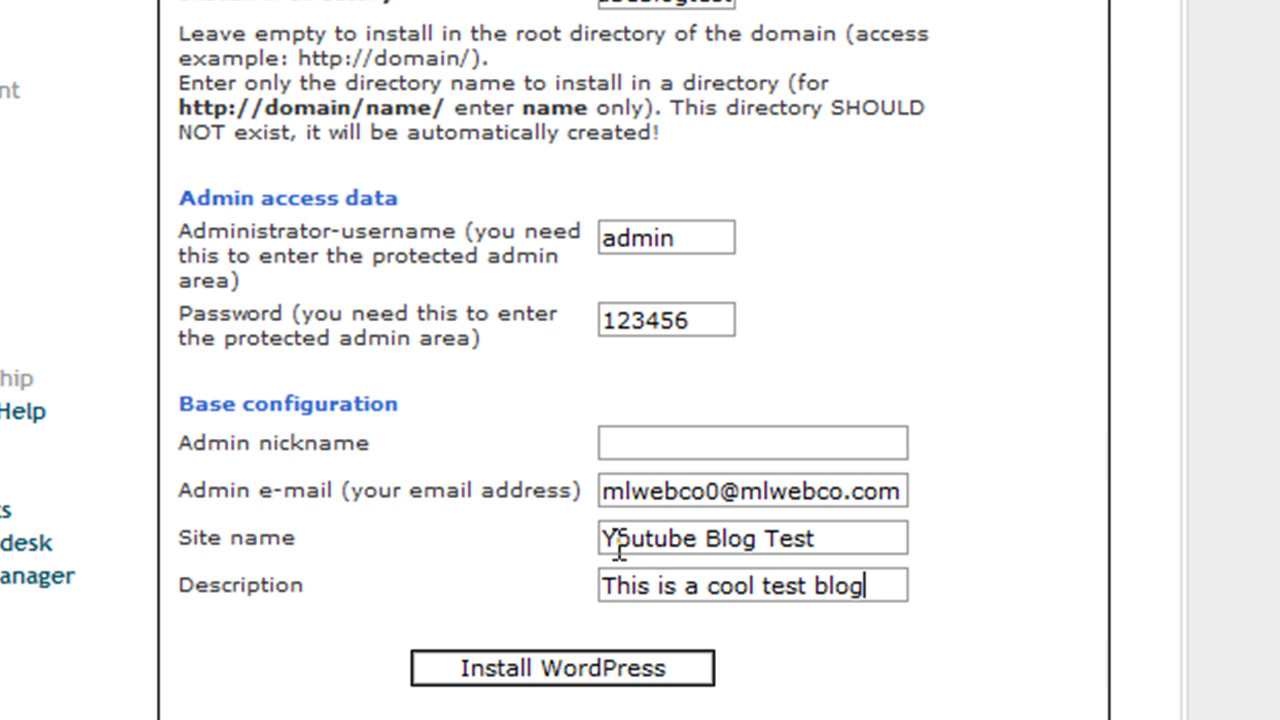
Submit the install form and finish step 2/3 to reach the admin login details page
left_click(582, 670)
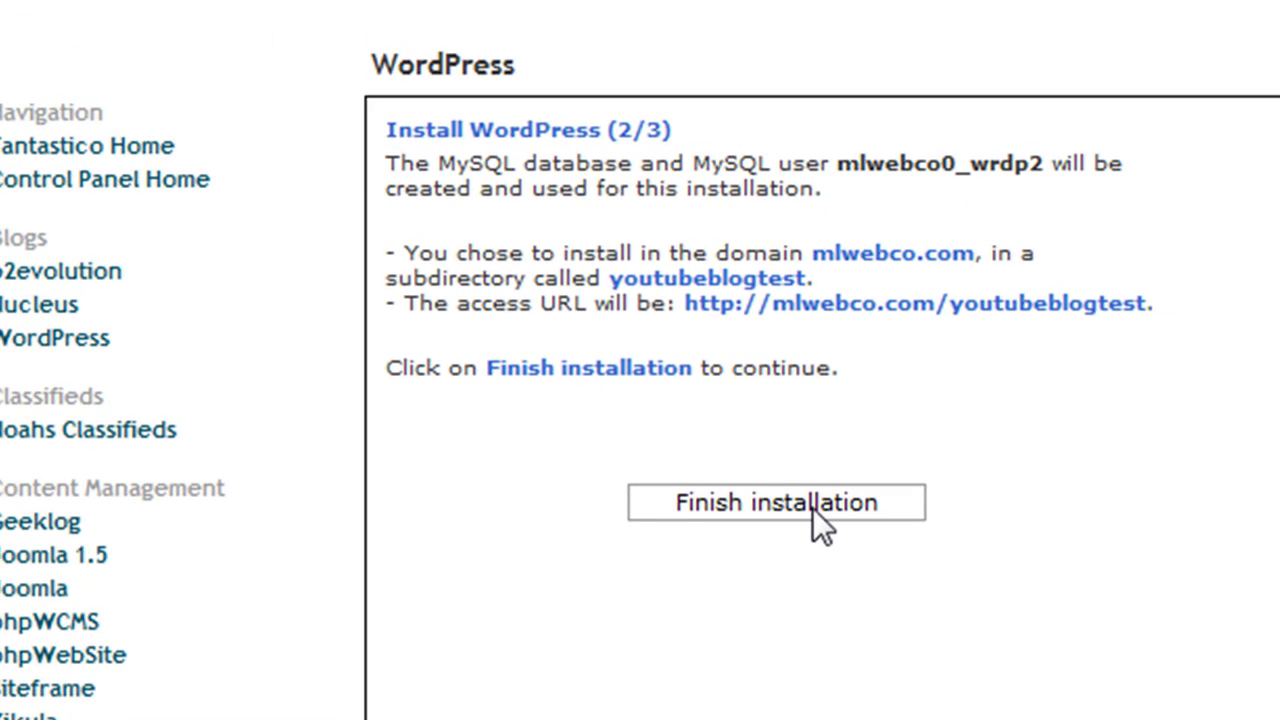
left_click(812, 500)
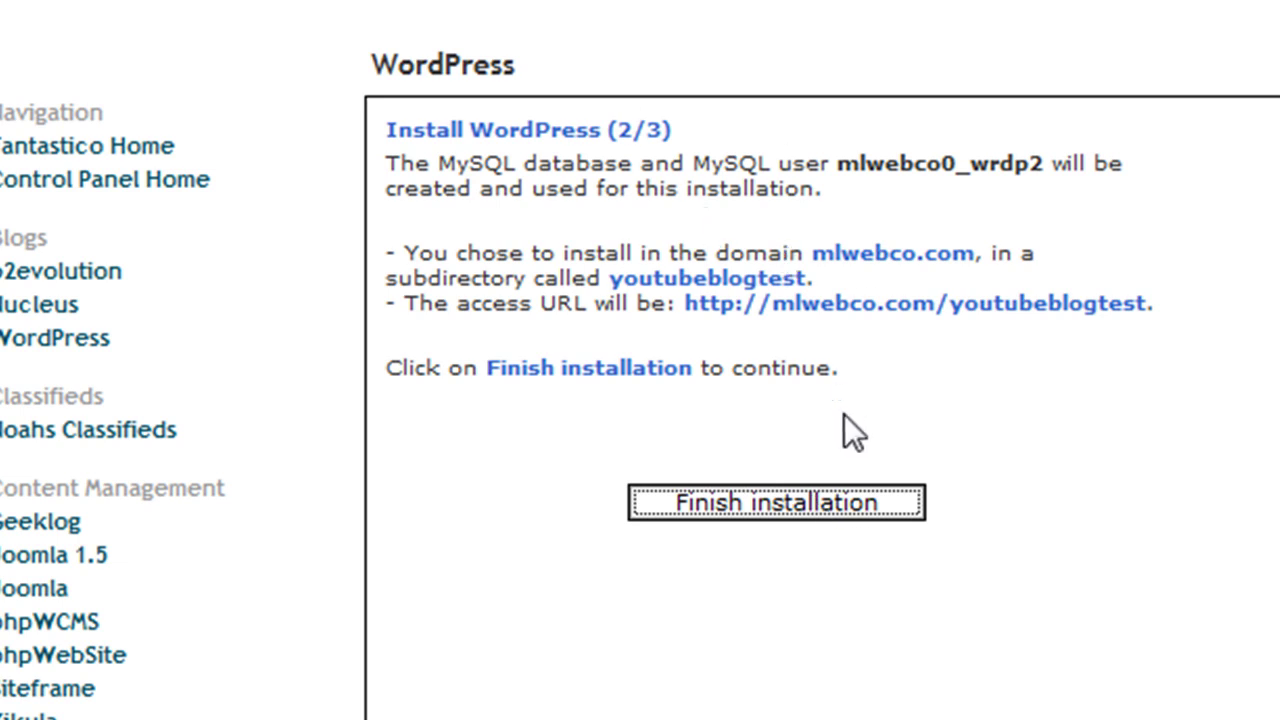
left_click(831, 503)
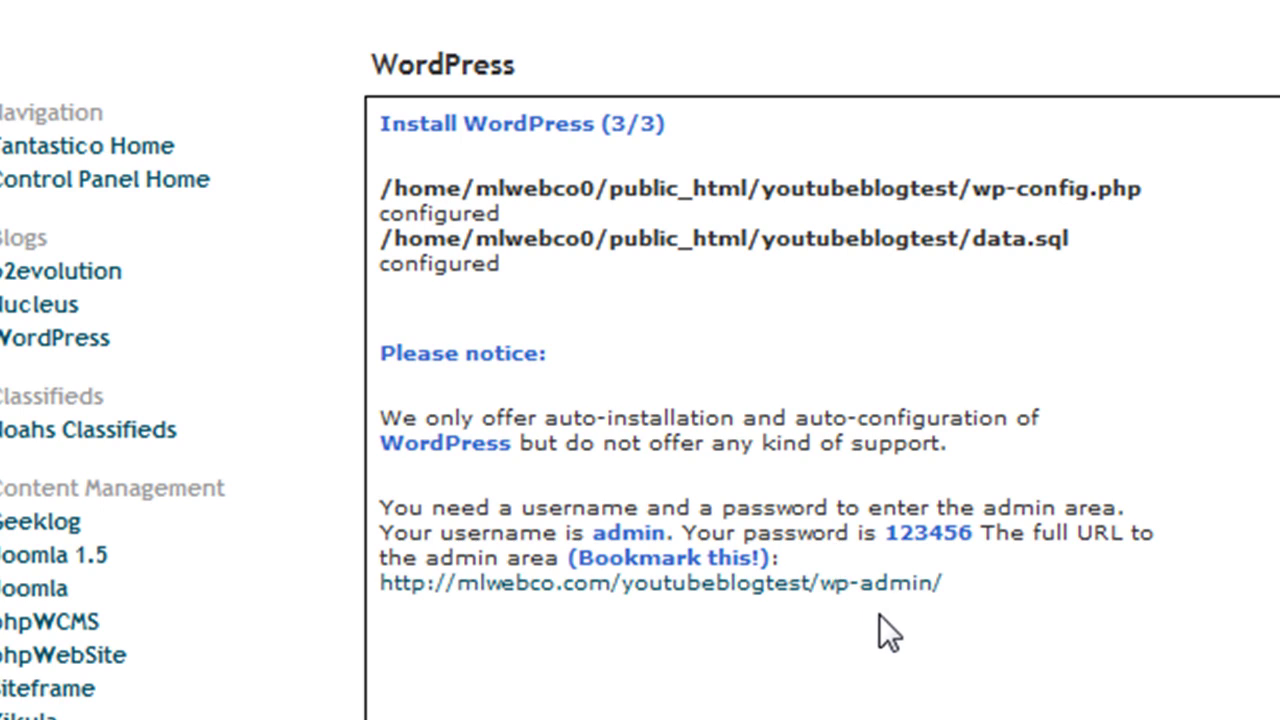
scroll(883, 641, "down", 3)
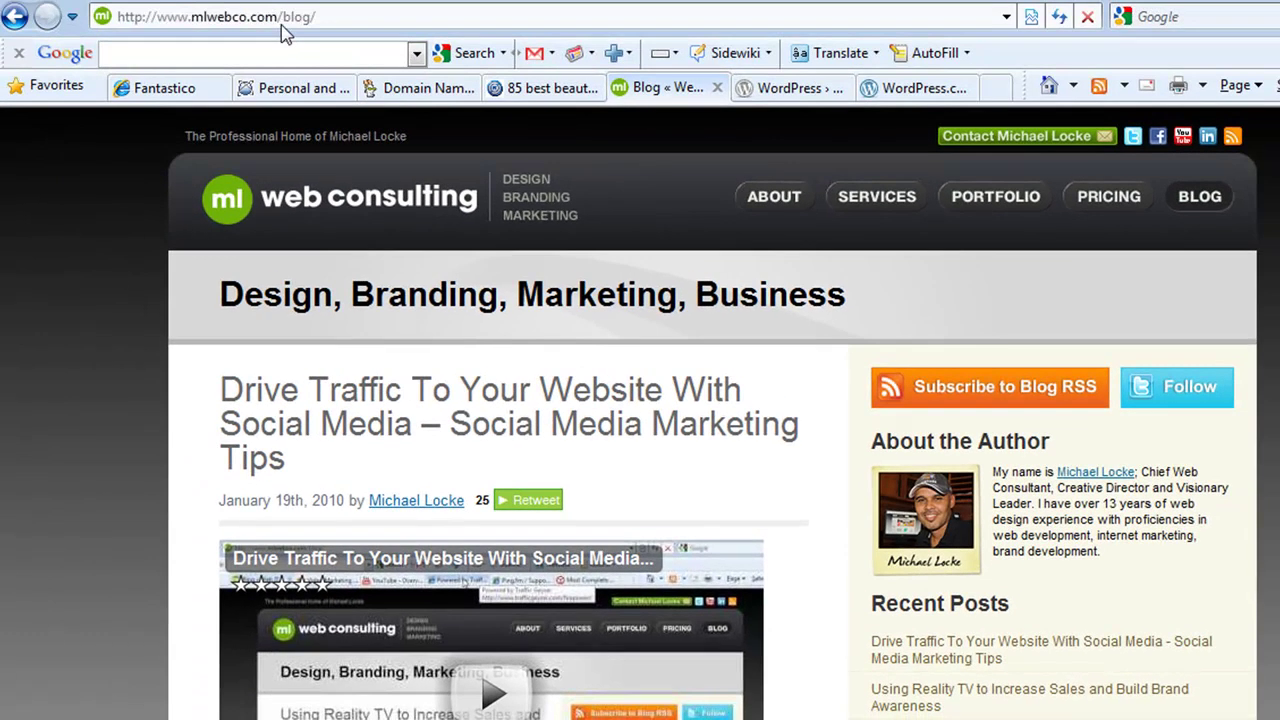
Change the address from blog/ to youtubeblogtest/ and load the new blog at mlwebco.com
left_click(283, 22)
left_click(283, 22)
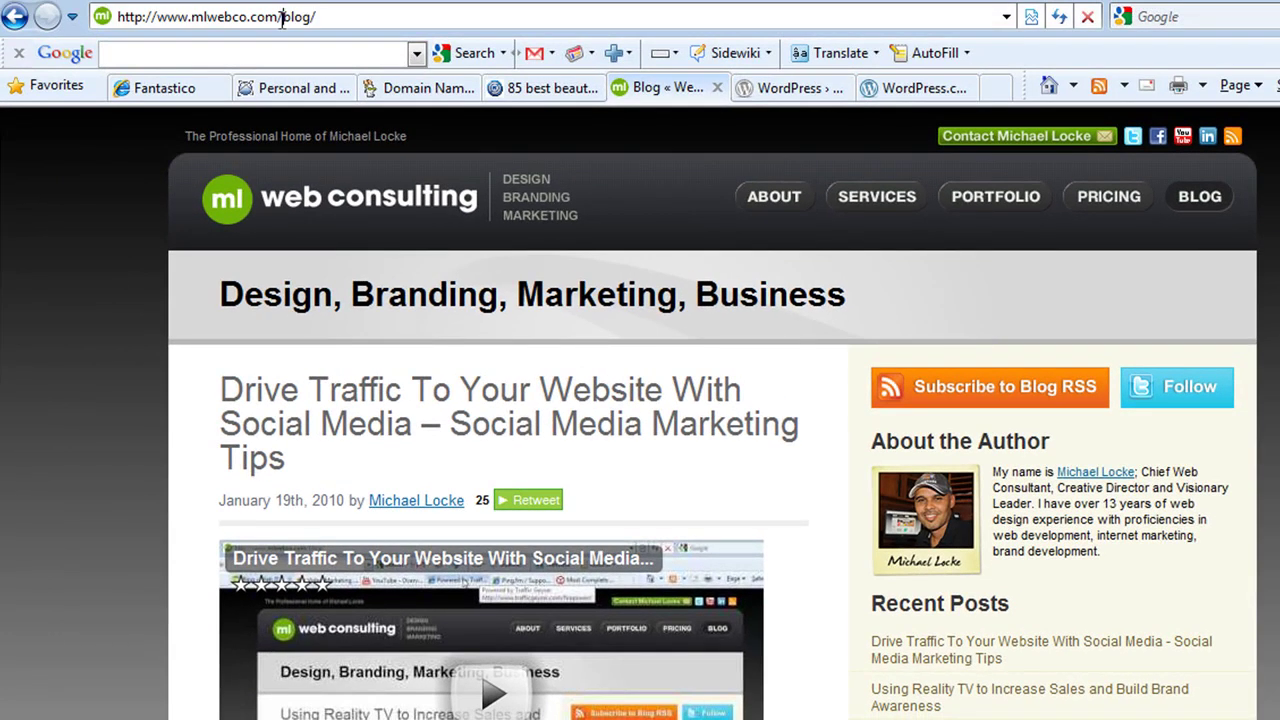
left_click_drag(283, 22, 333, 26)
type("you")
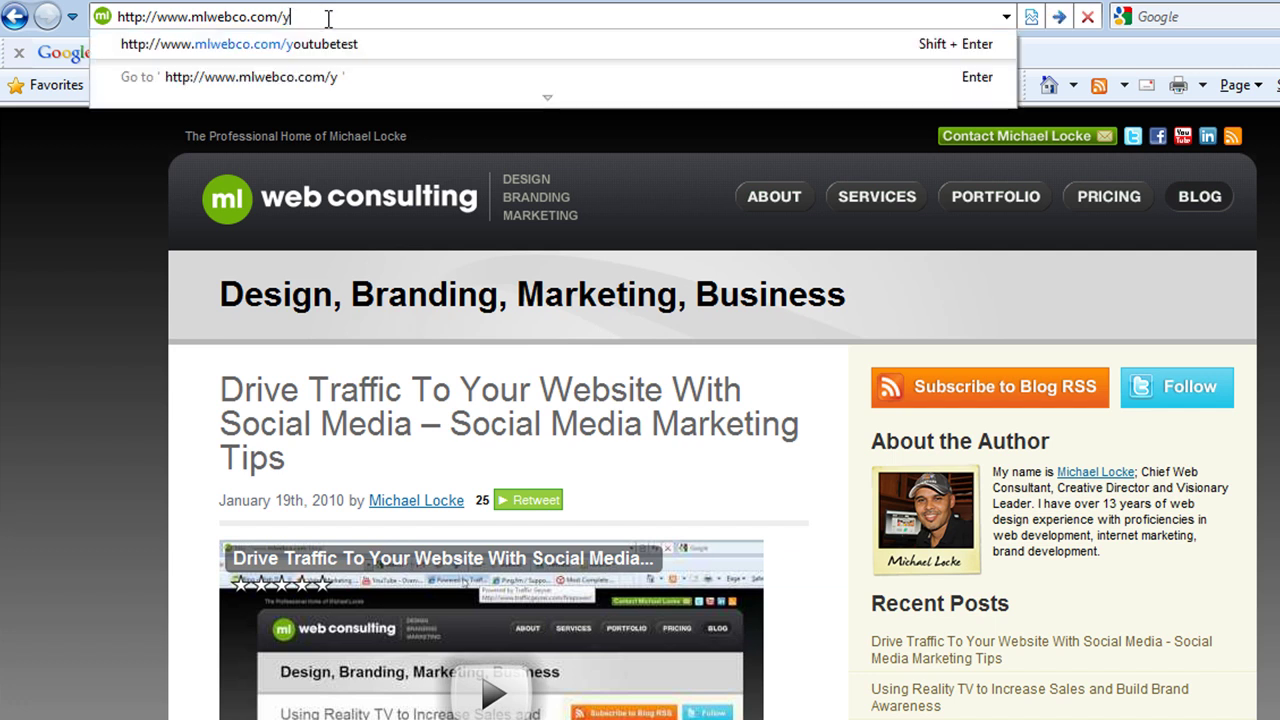
type("tubeb")
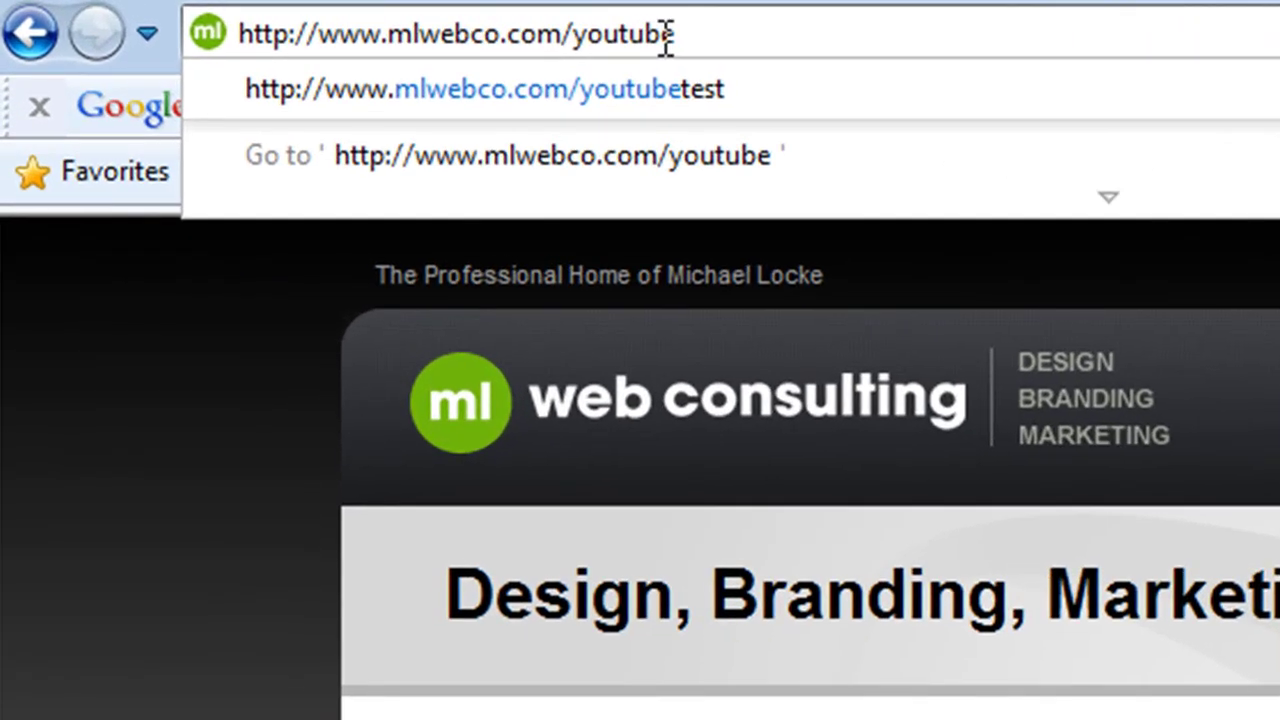
type("logtest")
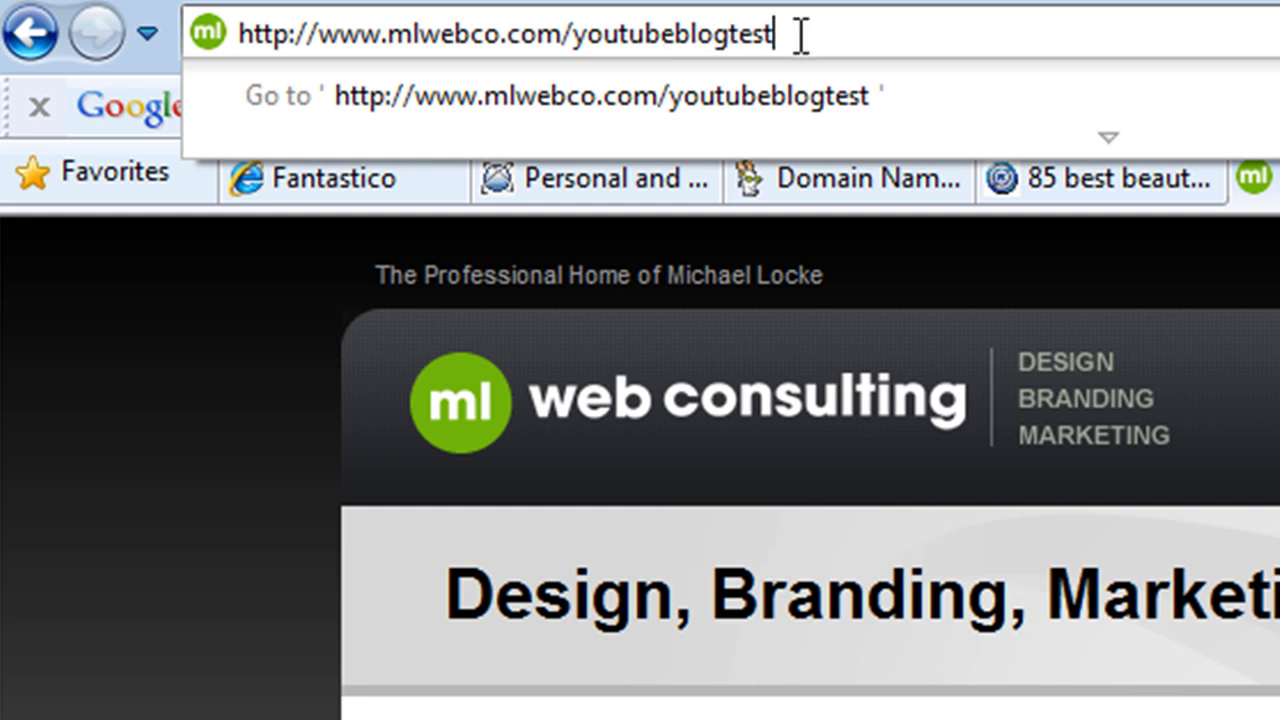
type("/")
key("Return")
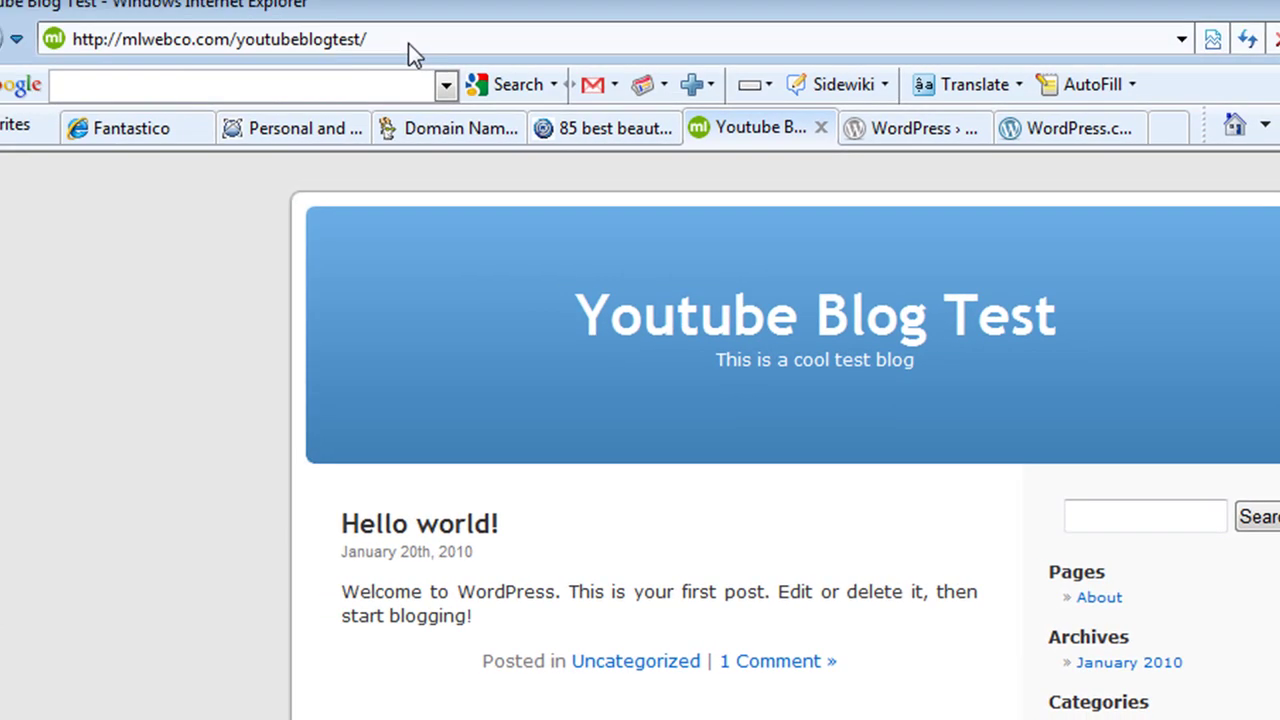
left_click(408, 39)
Go to the blog's wp-admin address and log in as admin with the account password
left_click(422, 38)
type("wp-admin")
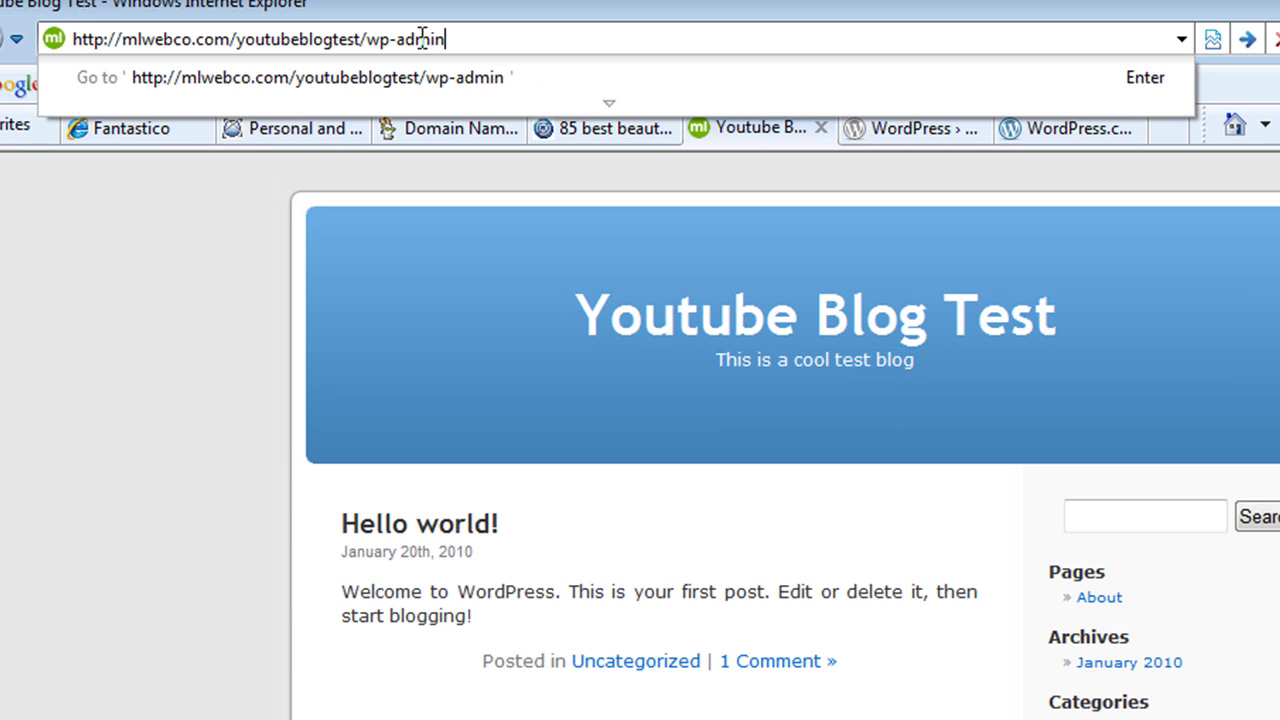
key("Return")
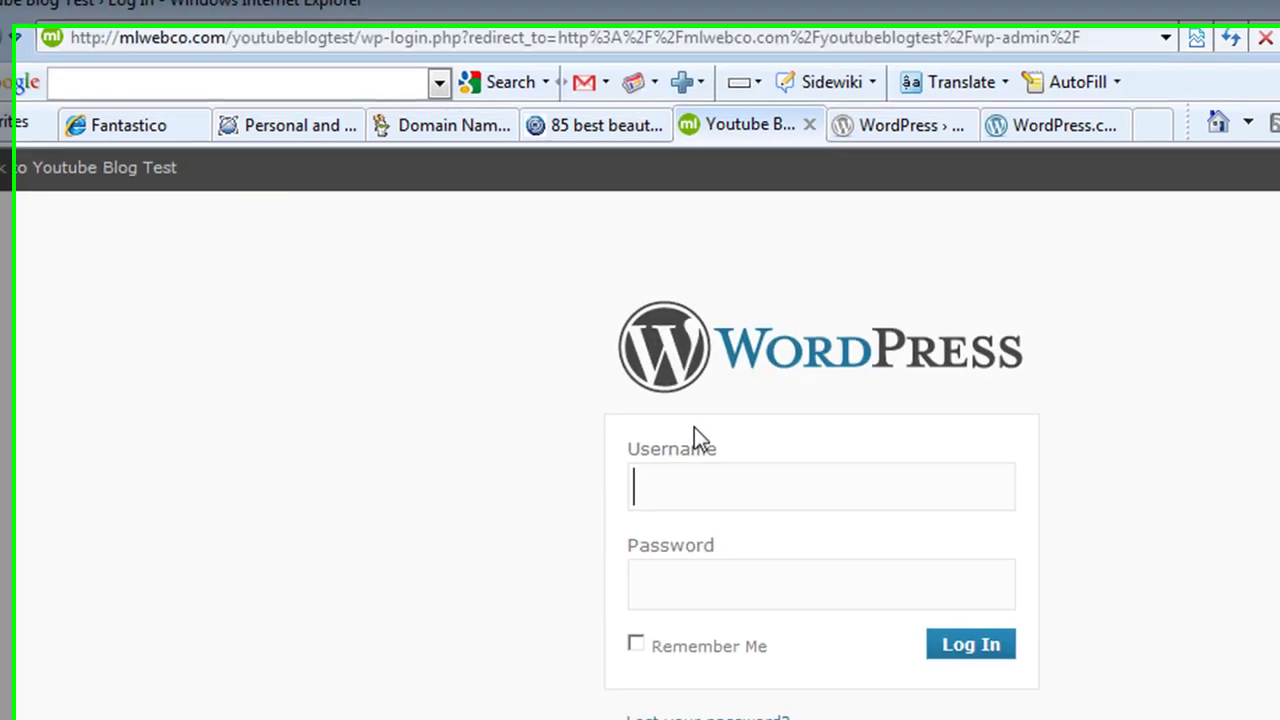
type("ad")
type("mion")
key("BackSpace")
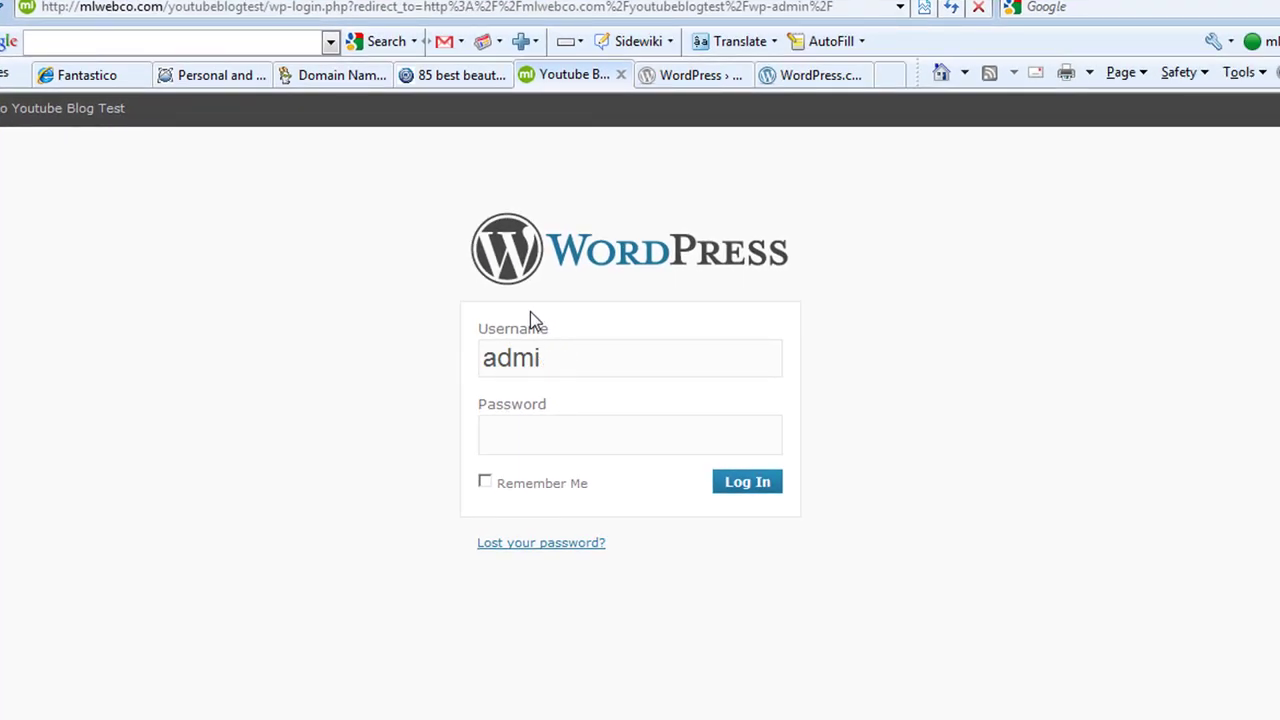
key("Tab")
type("******")
left_click(737, 488)
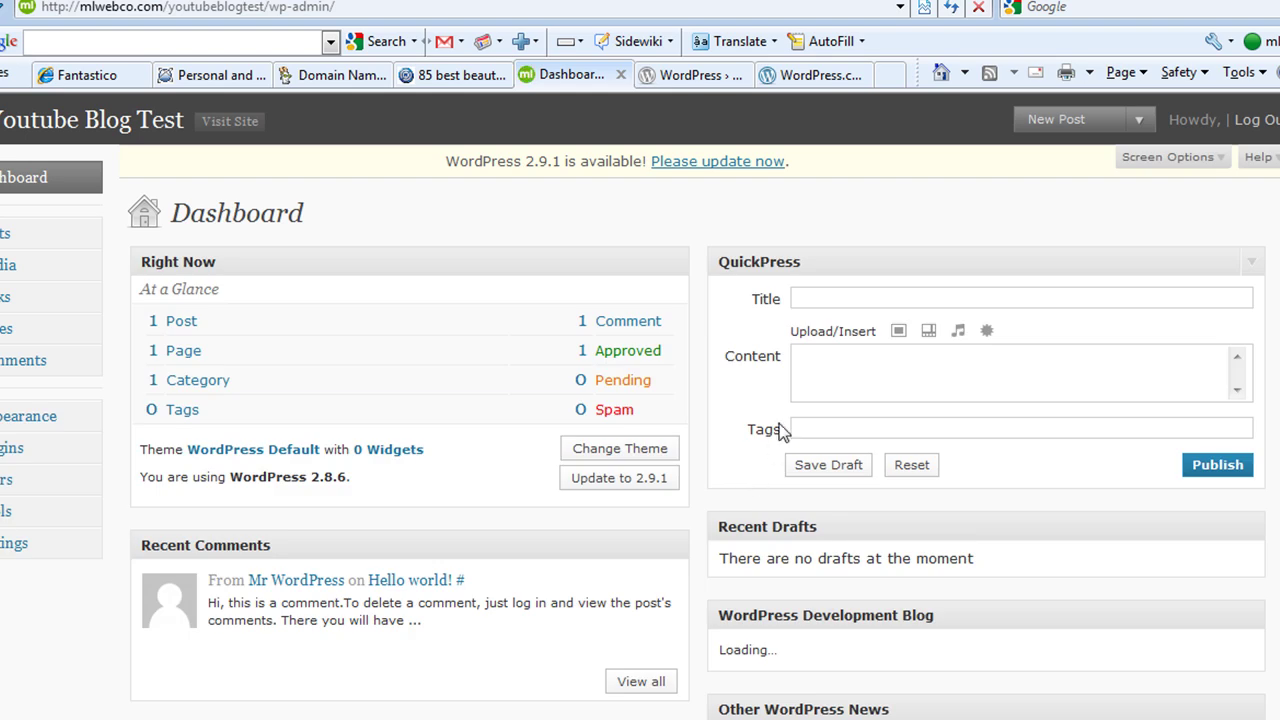
Publish a QuickPress post titled 'This is my first post' with content 'Hello people's'
left_click(817, 298)
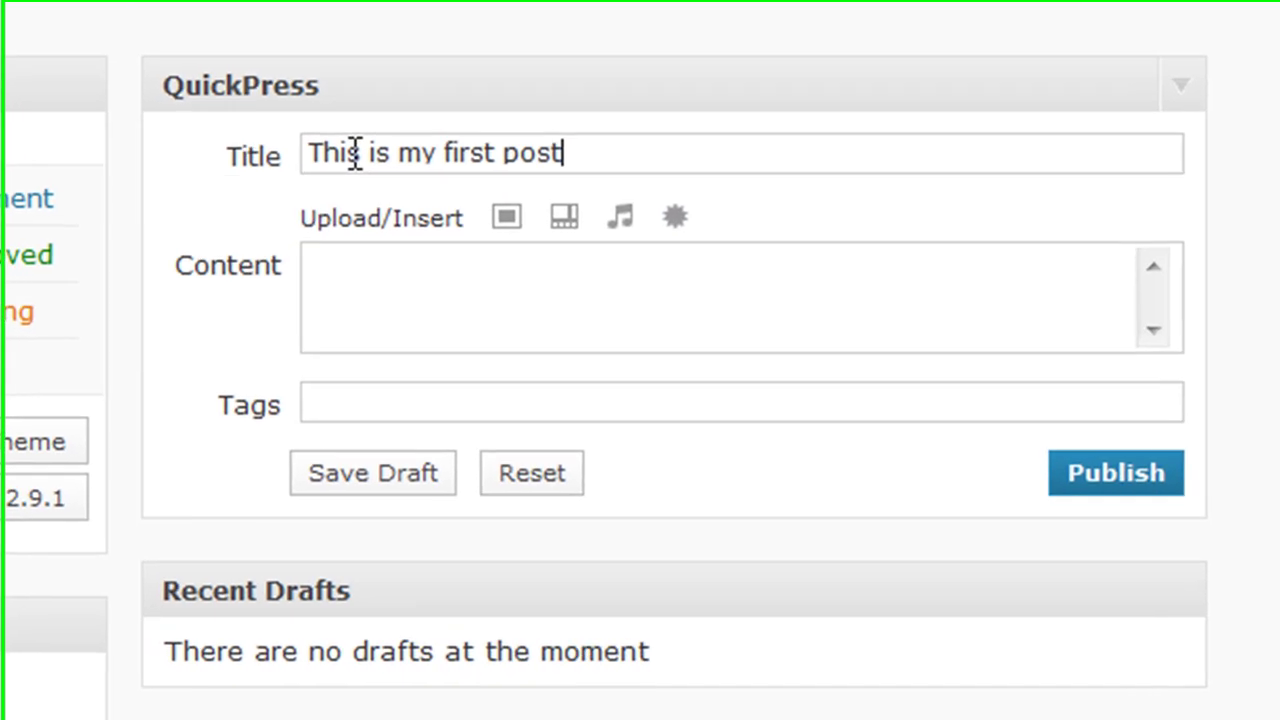
key("Tab")
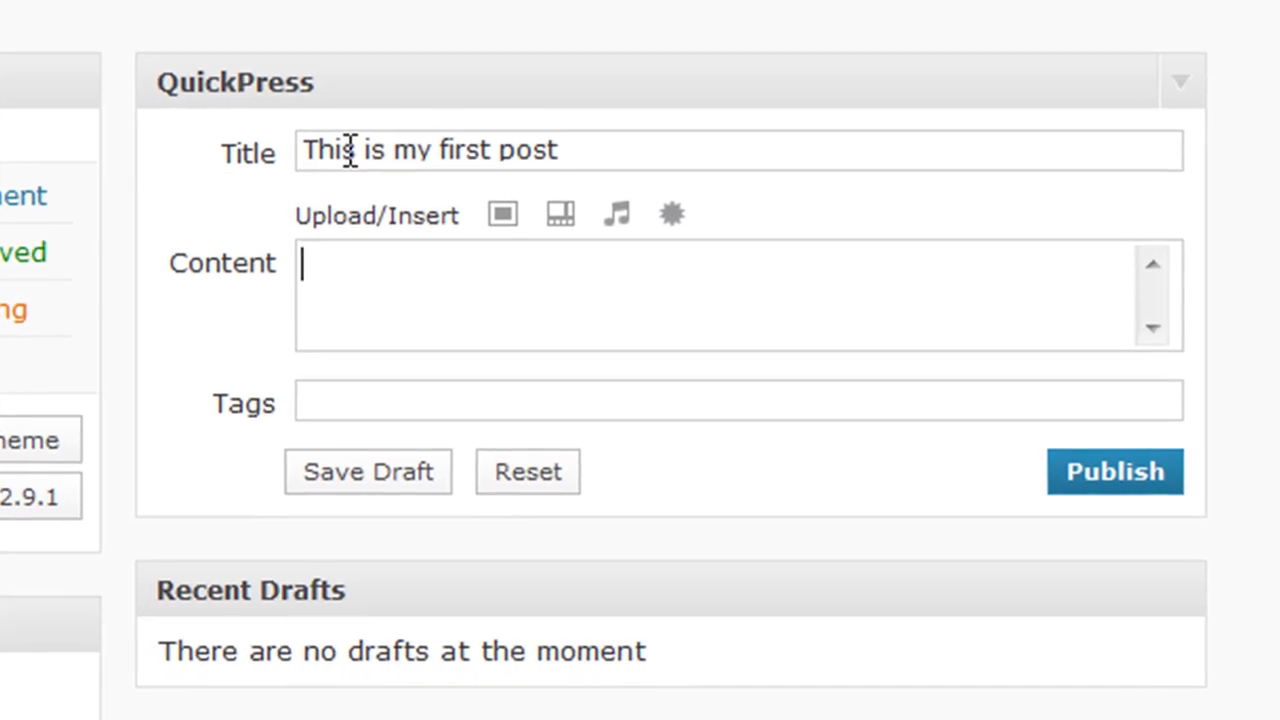
type("Hellow")
key("BackSpace")
type("people's")
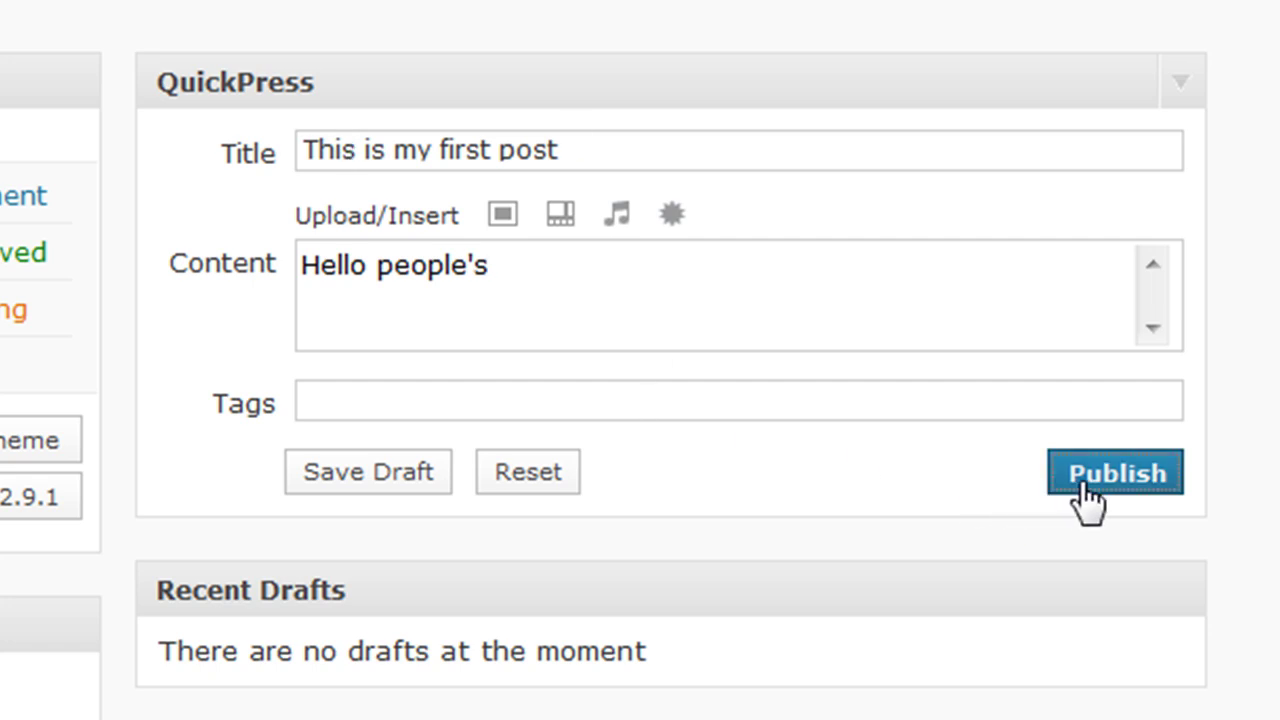
left_click(1082, 484)
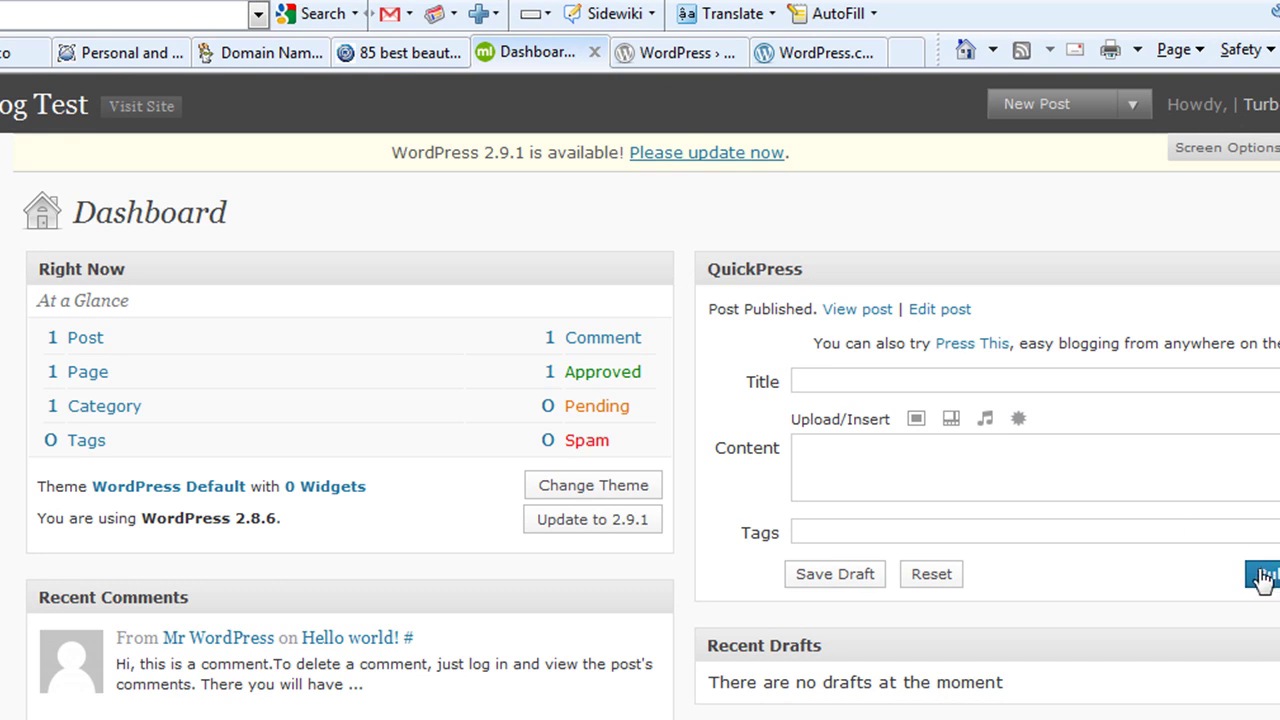
Visit the site to confirm the post, then switch to the 85 best free WordPress themes article
left_click(132, 106)
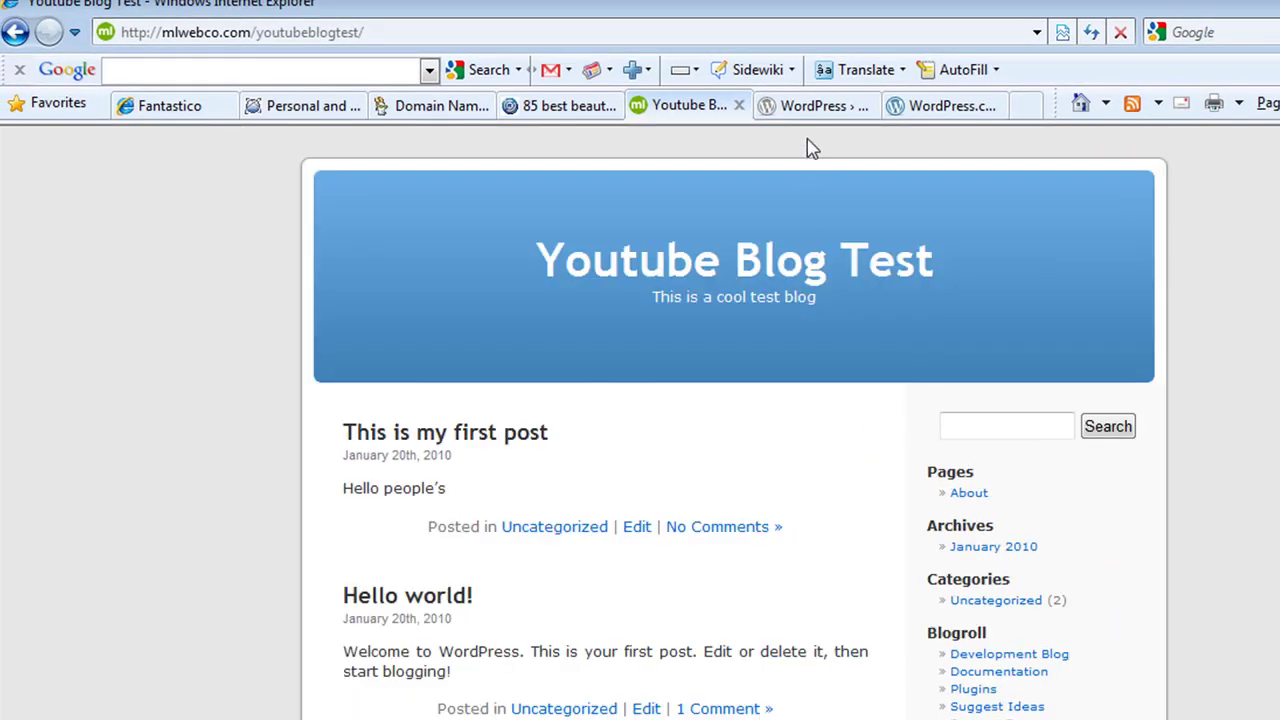
left_click(588, 112)
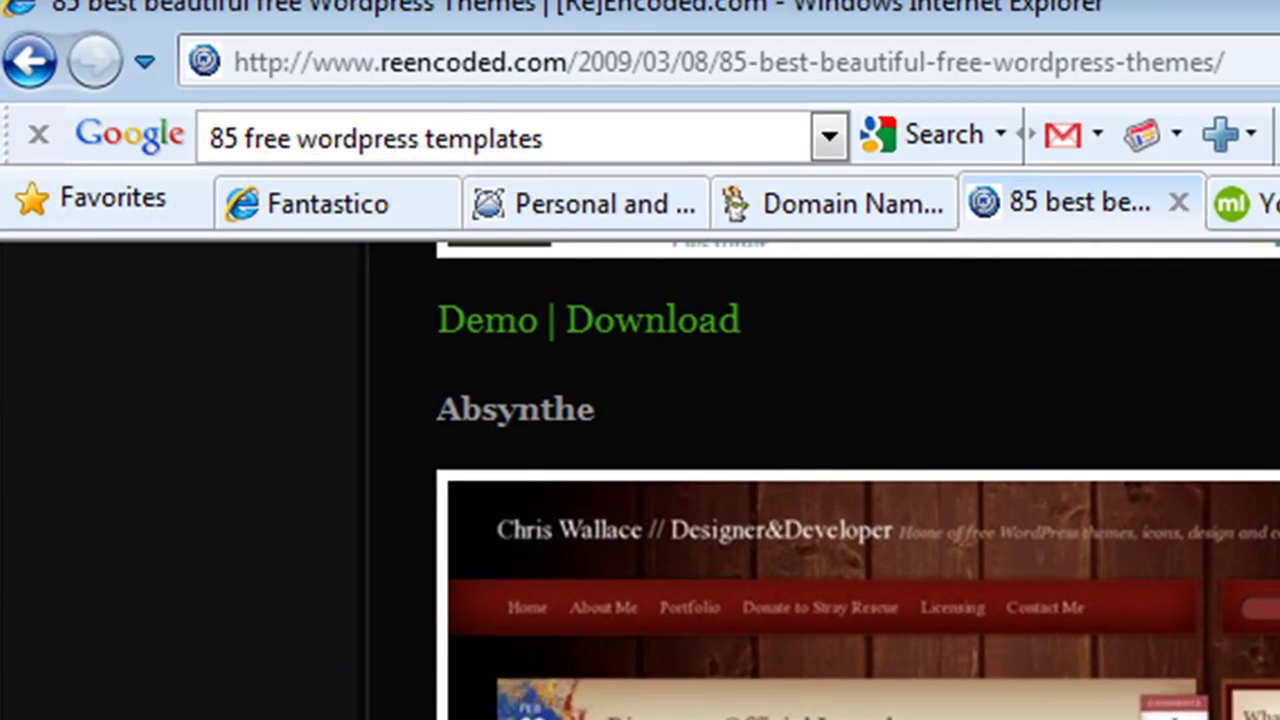
scroll(820, 480, "up", 10)
scroll(820, 480, "down", 2)
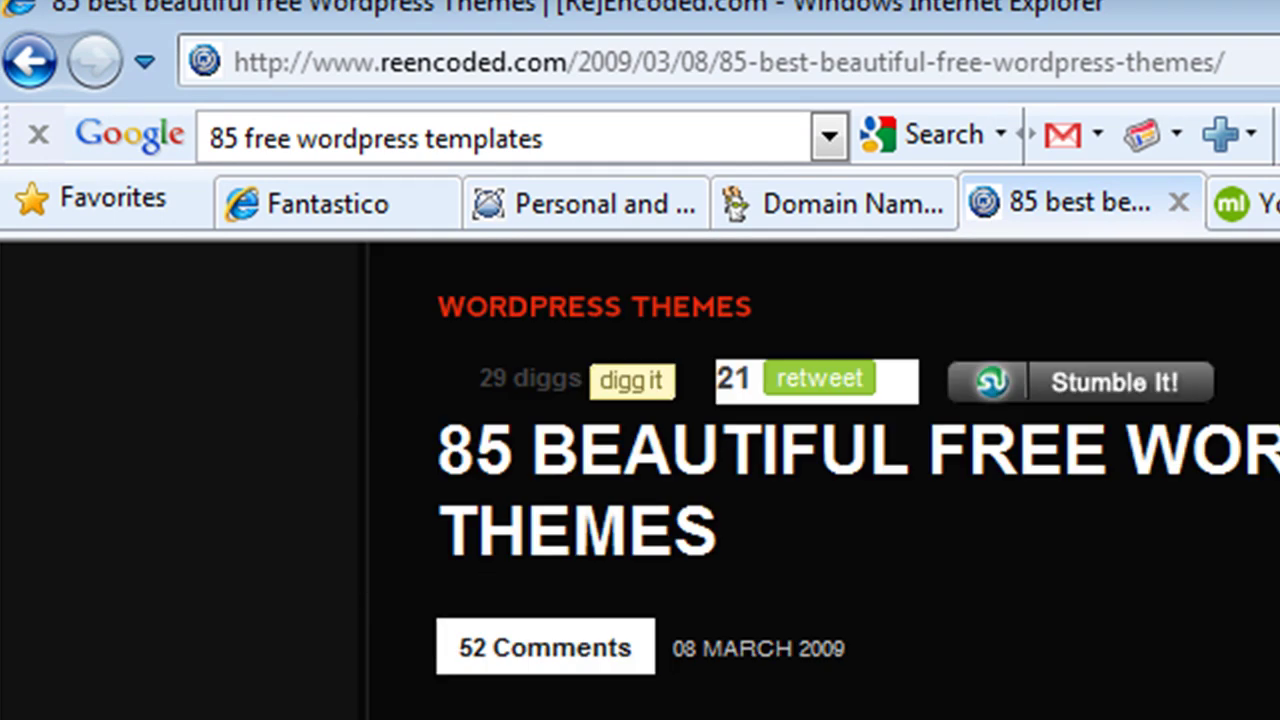
scroll(820, 480, "down", 15)
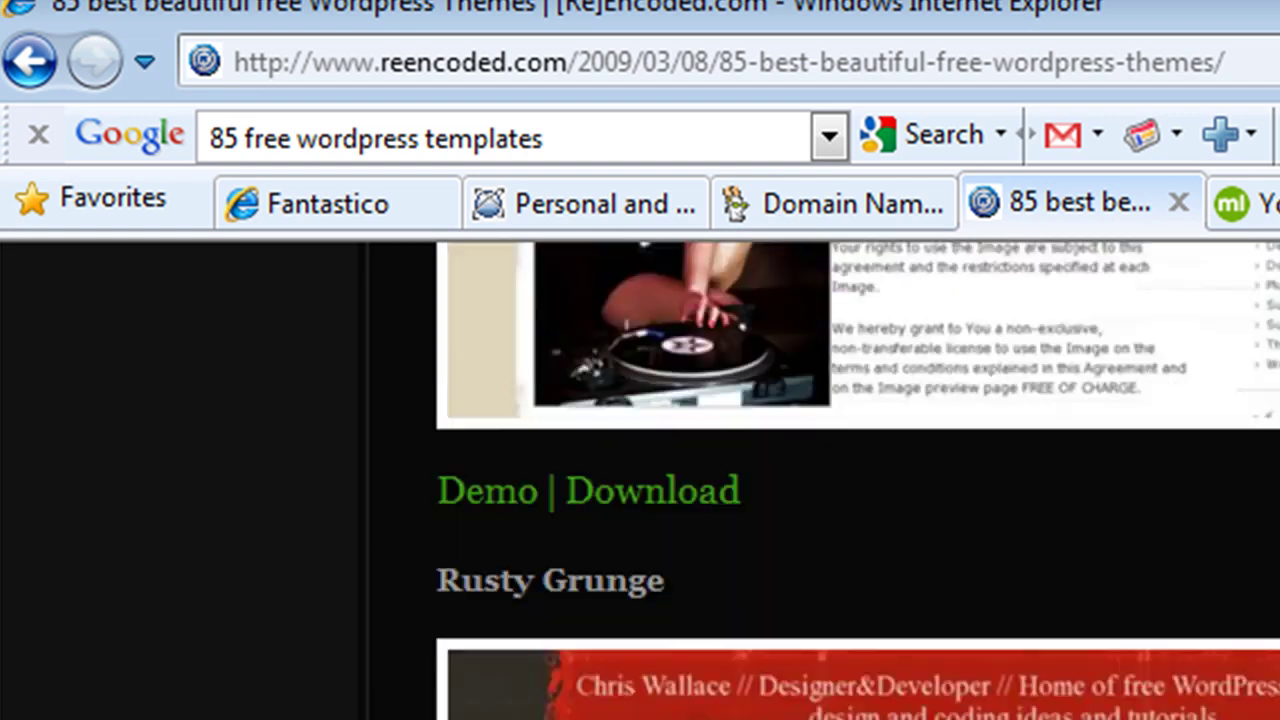
scroll(820, 480, "down", 5)
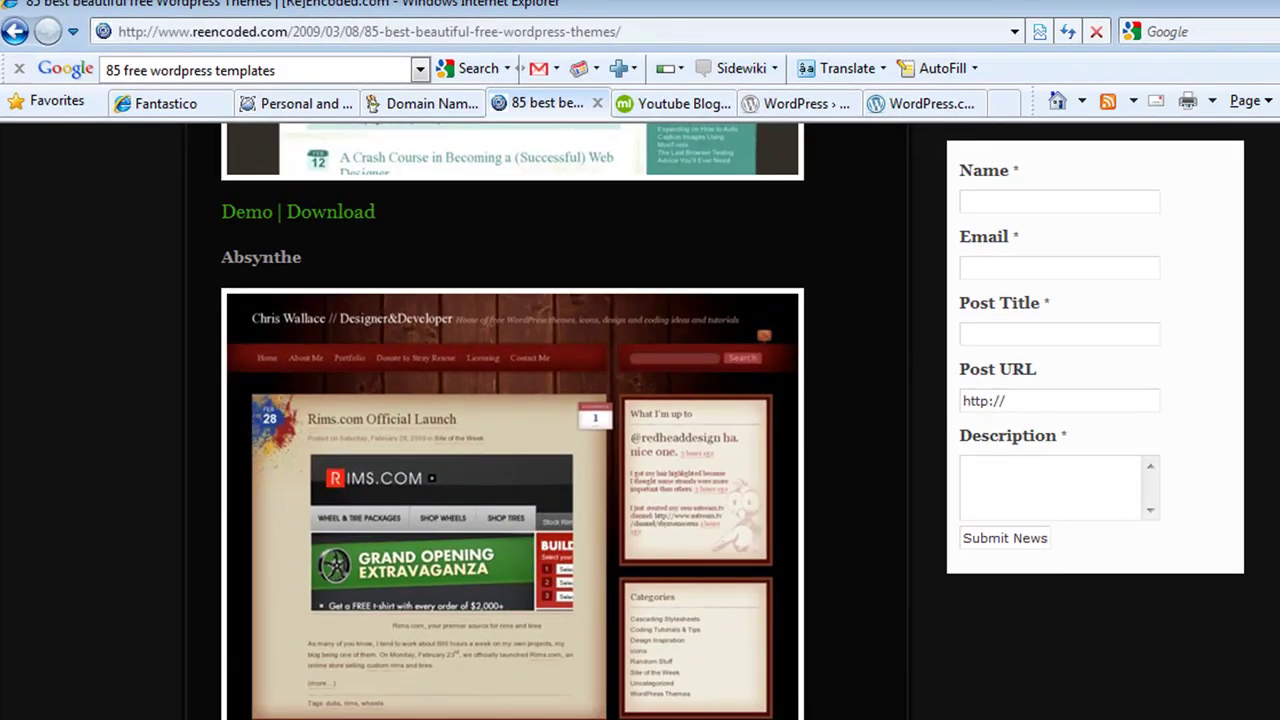
key("Tab")
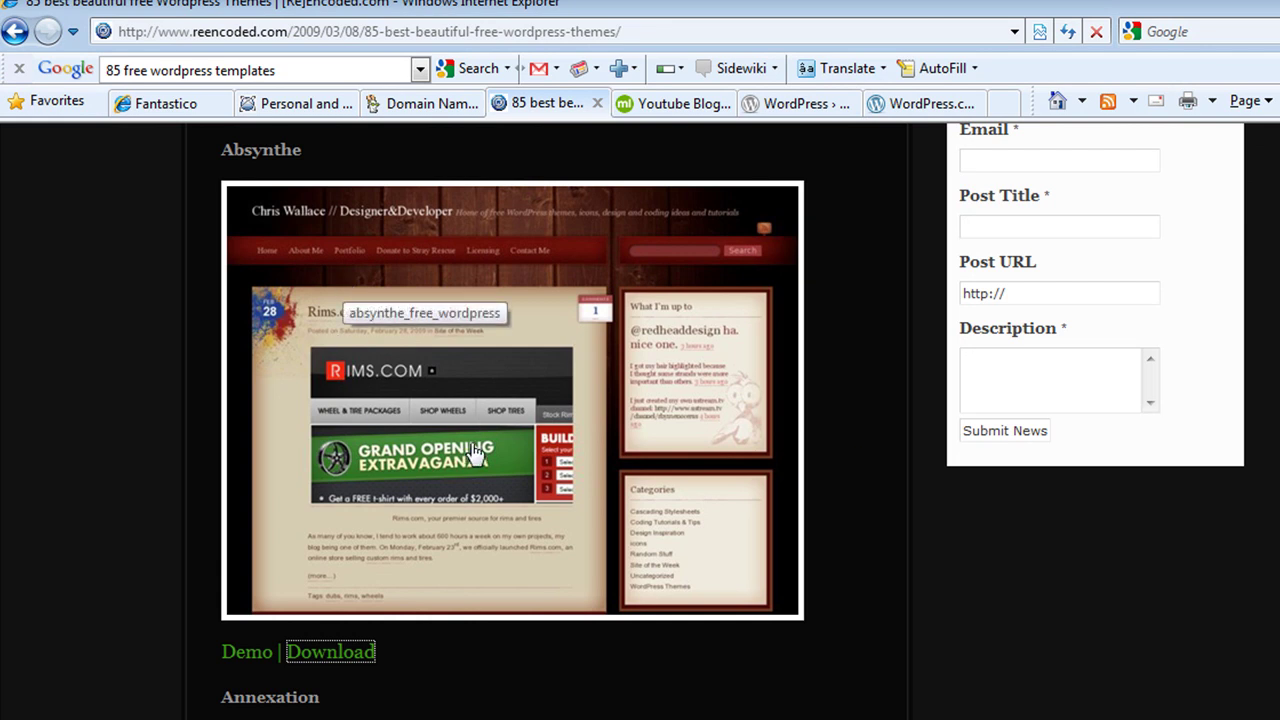
scroll(560, 450, "down", 3)
scroll(494, 483, "up", 3)
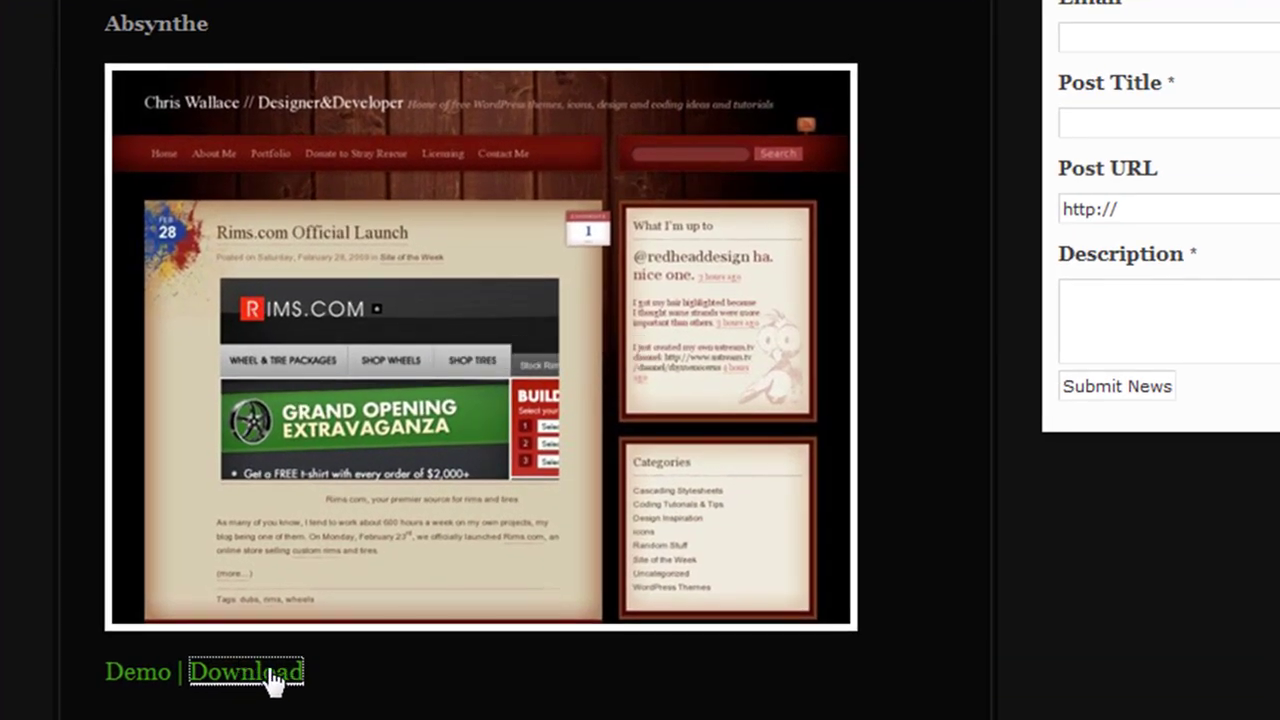
left_click(262, 676)
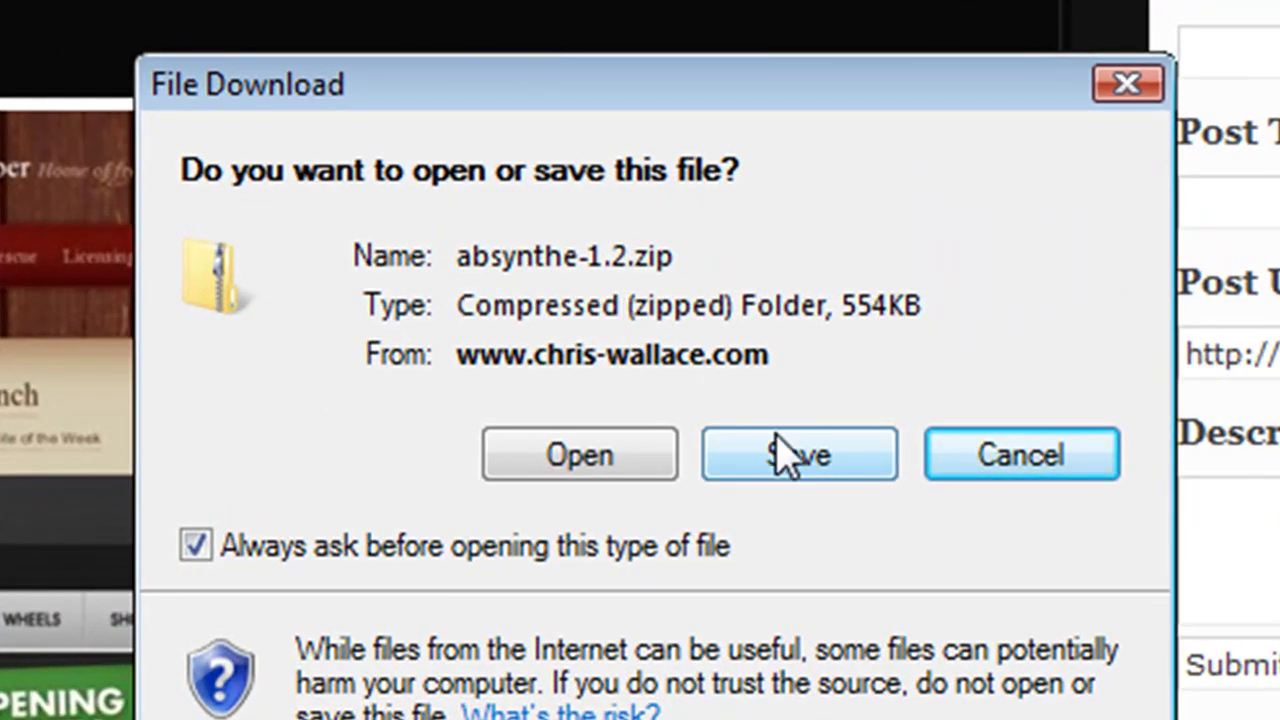
left_click(1034, 477)
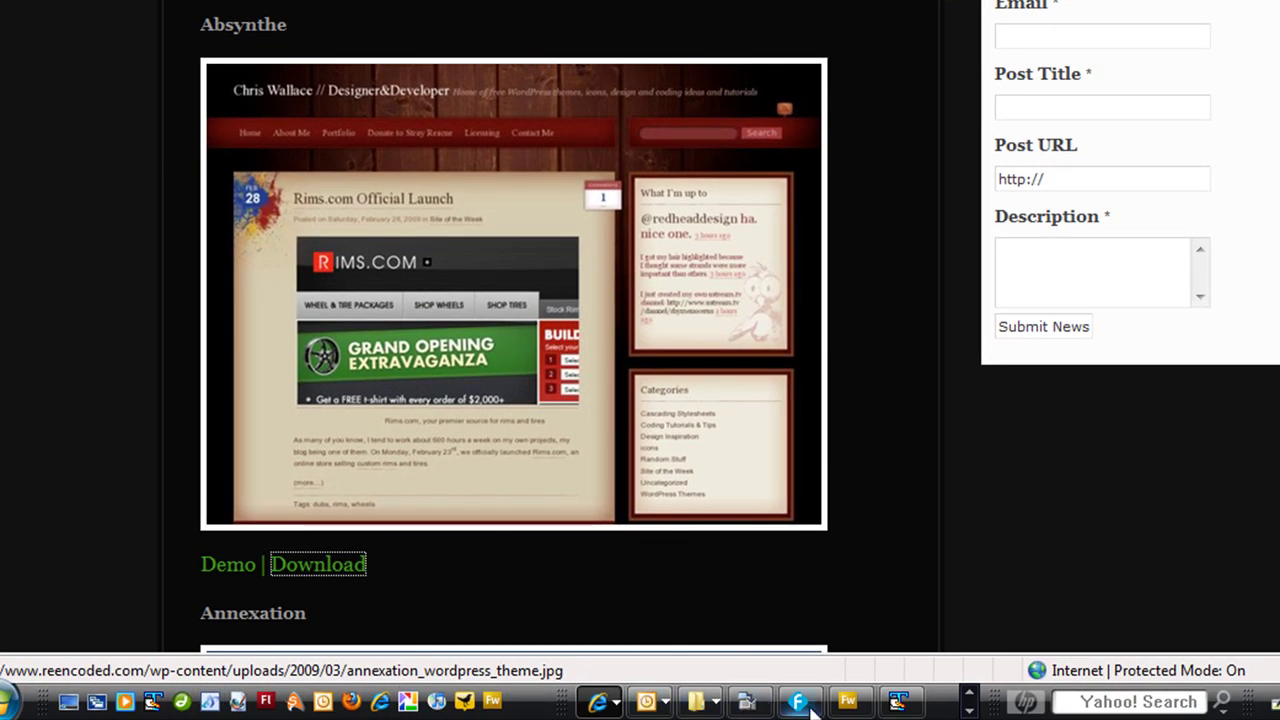
In CrystalFTP Pro, drag the local absynthe folder into the server's youtubeblogtest/wp-content/themes folder
left_click(970, 710)
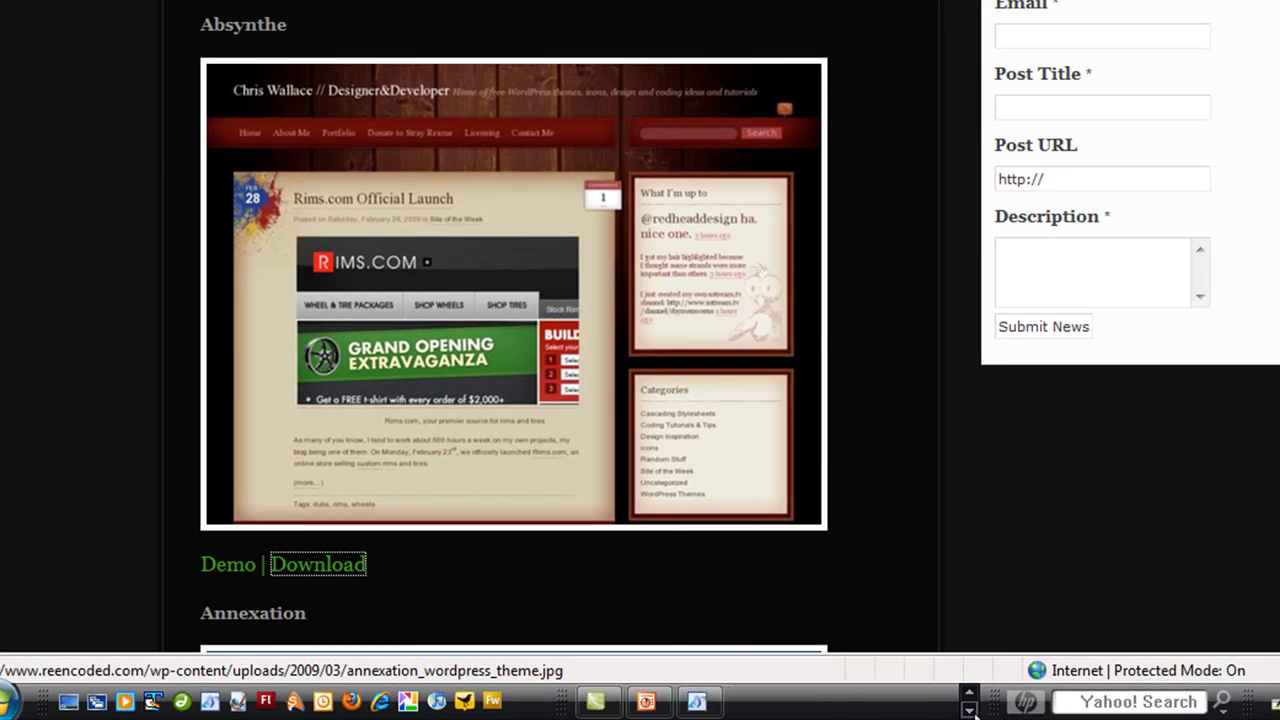
left_click(697, 701)
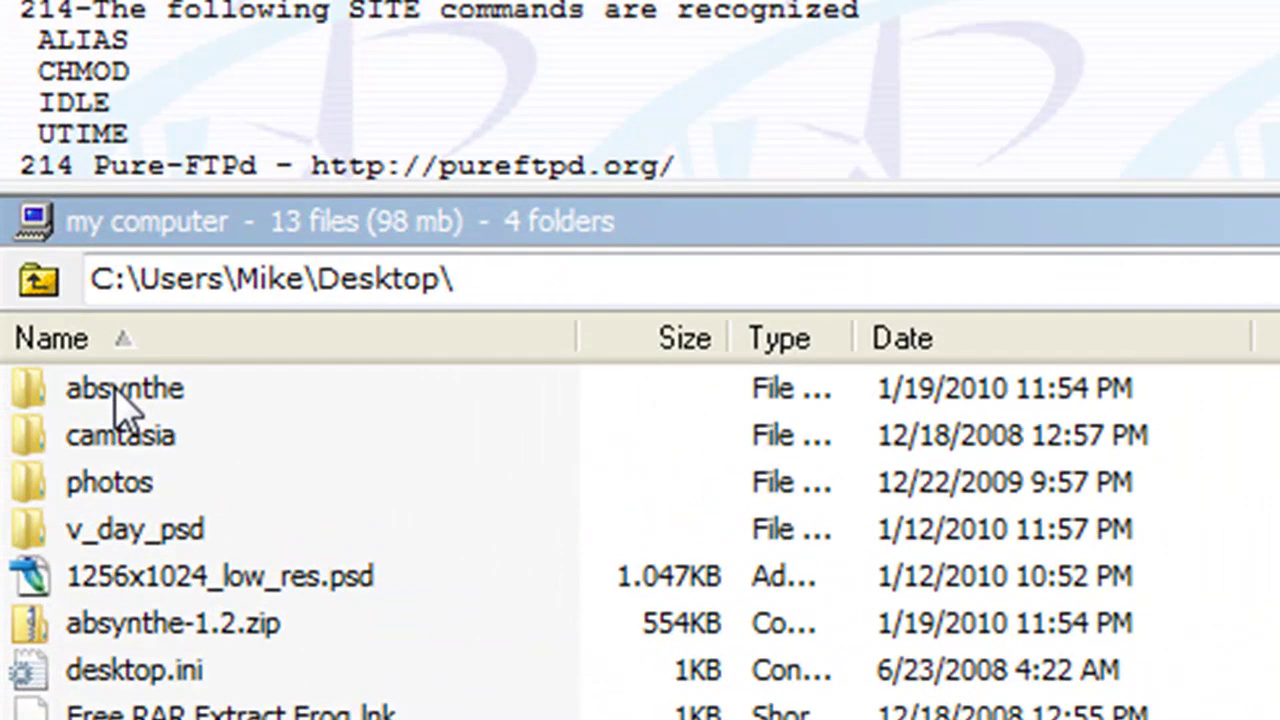
left_click(120, 405)
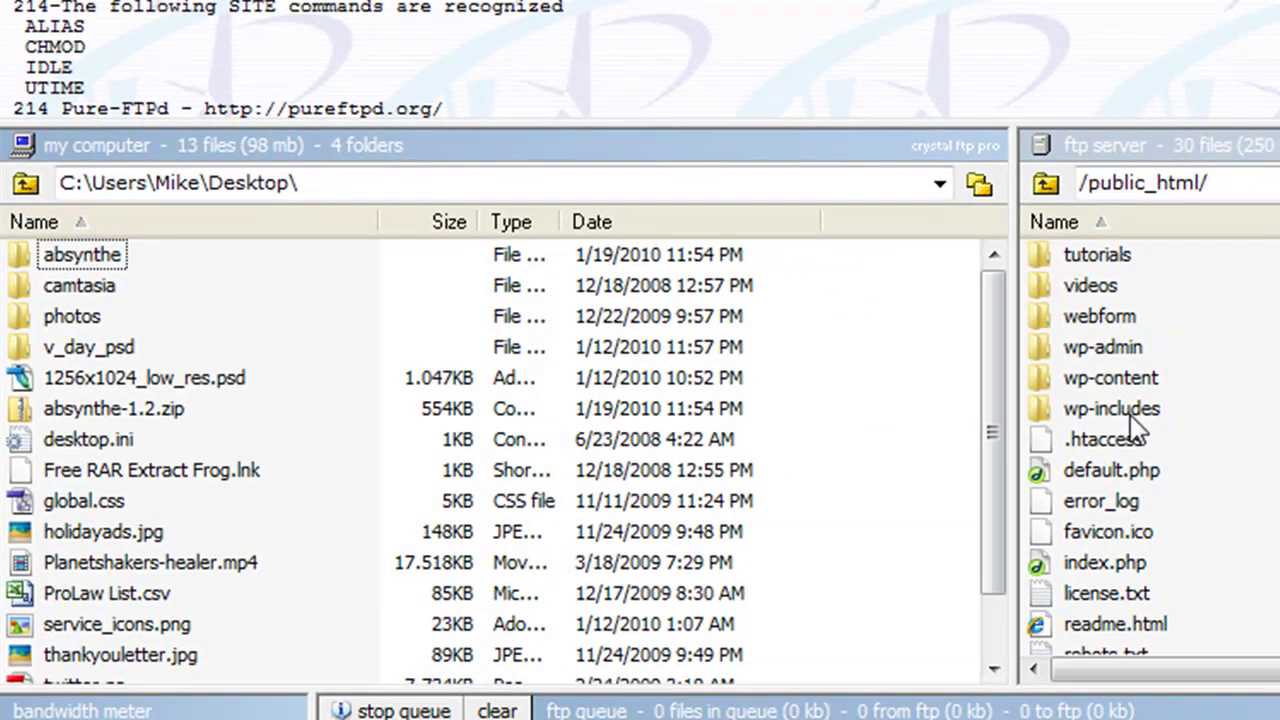
left_click(1138, 428)
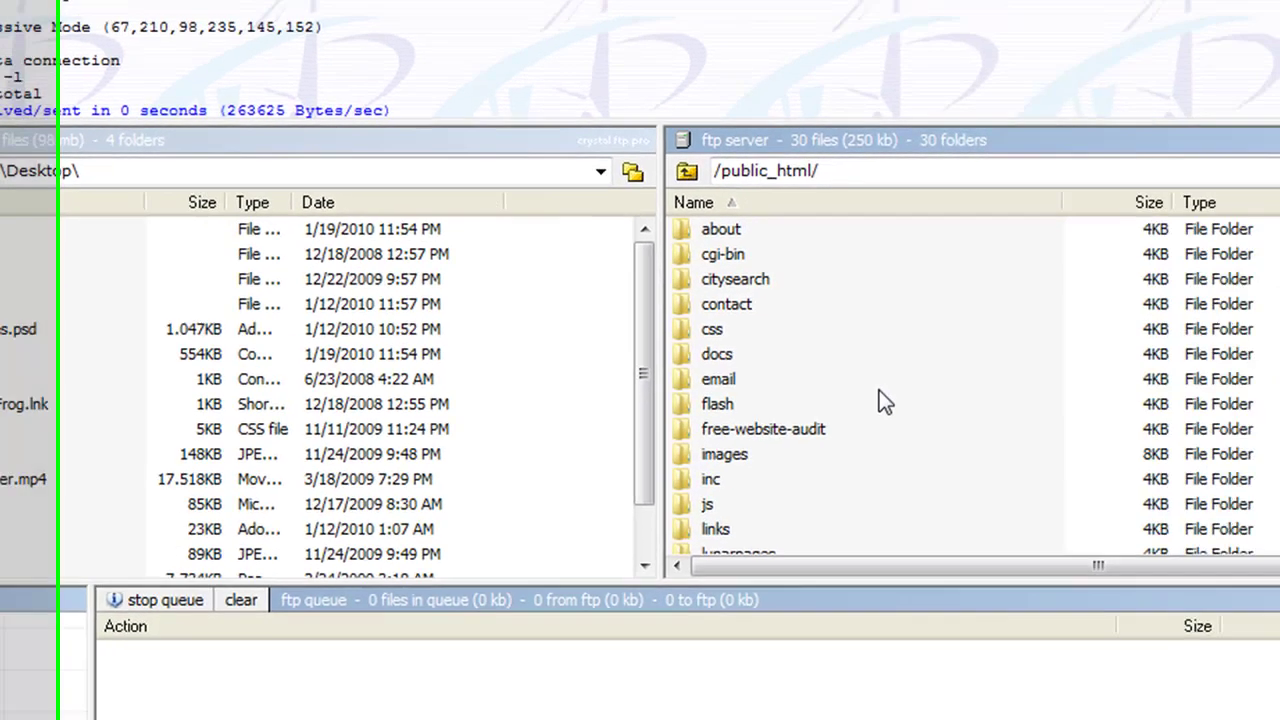
scroll(1230, 460, "down", 7)
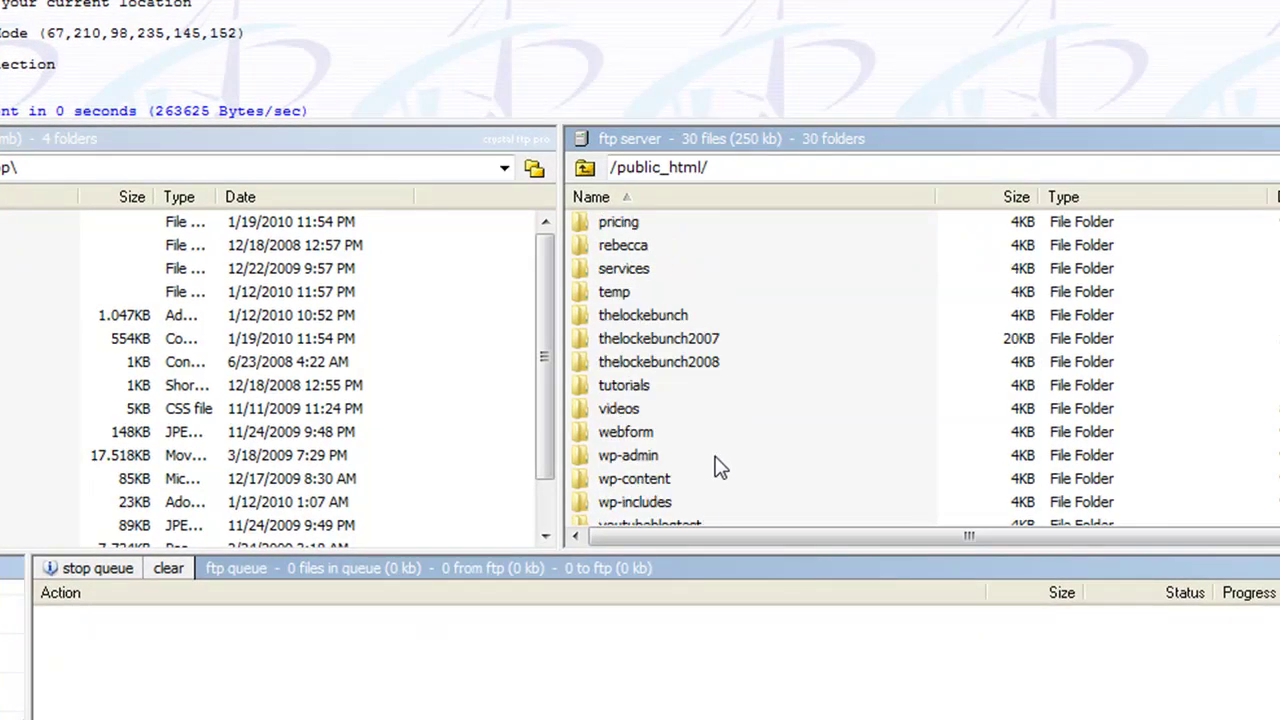
scroll(696, 515, "down", 2)
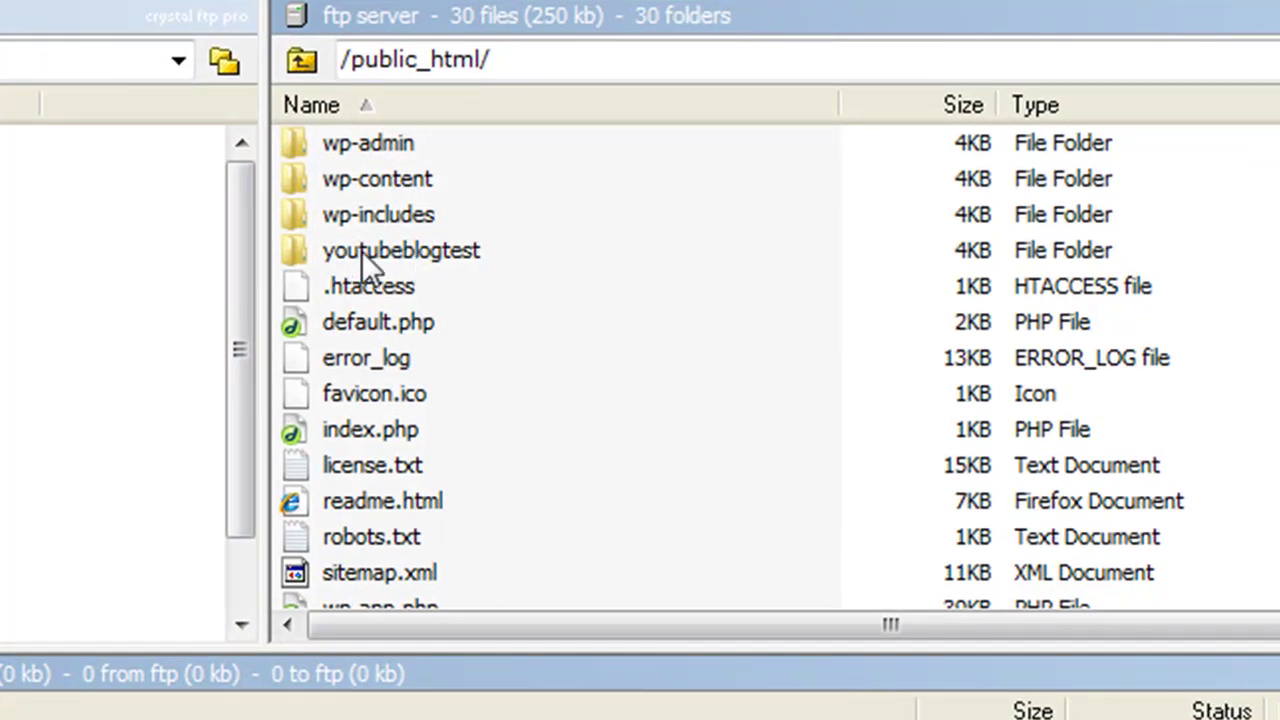
double_click(401, 252)
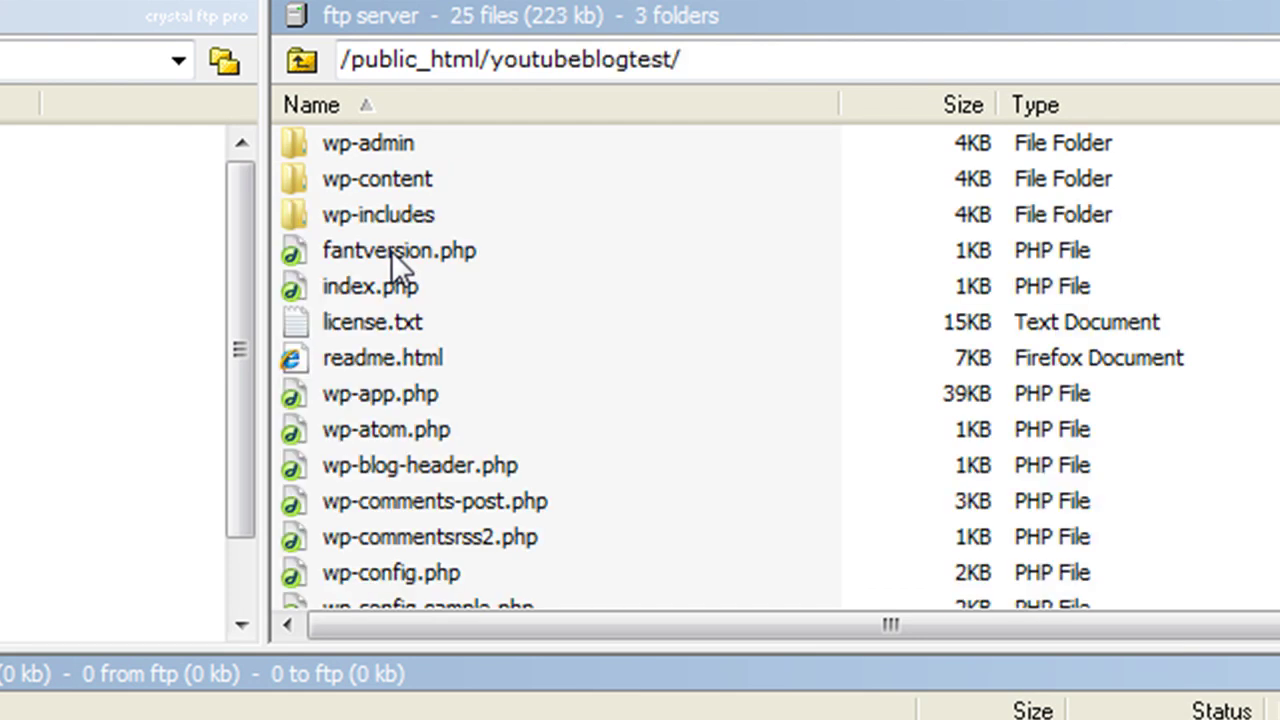
double_click(366, 181)
double_click(1077, 213)
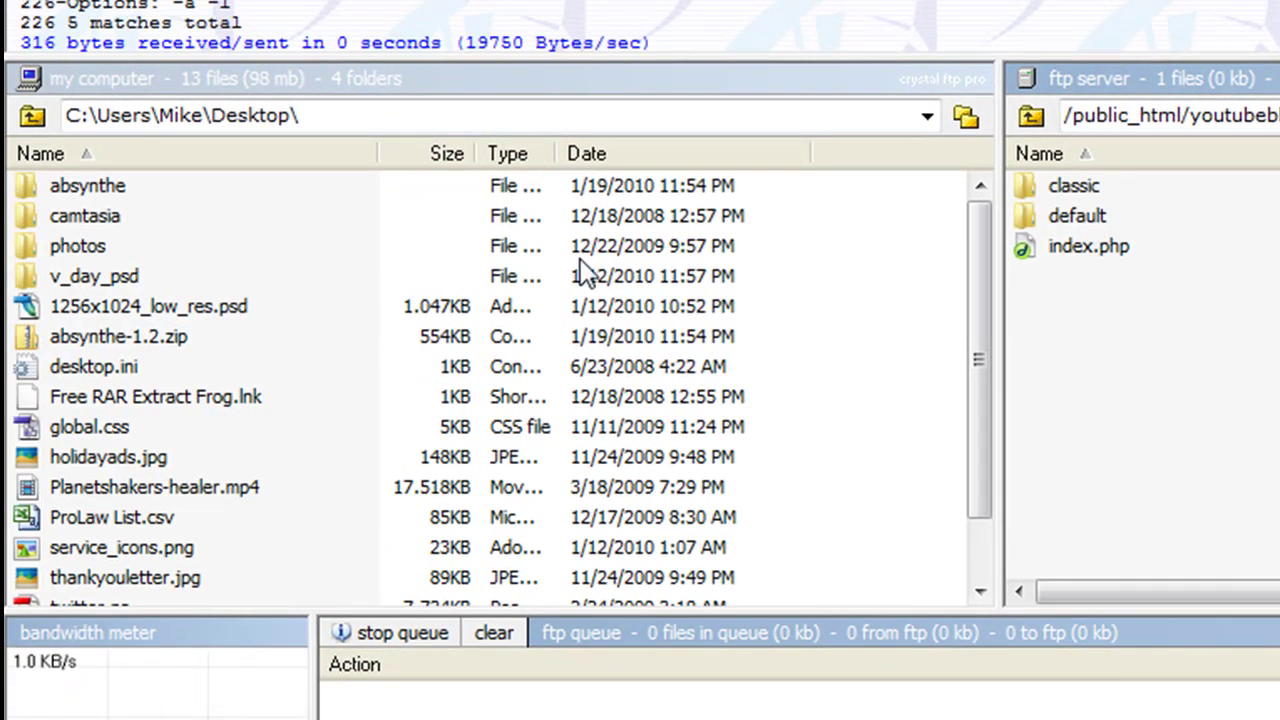
left_click_drag(60, 188, 1104, 372)
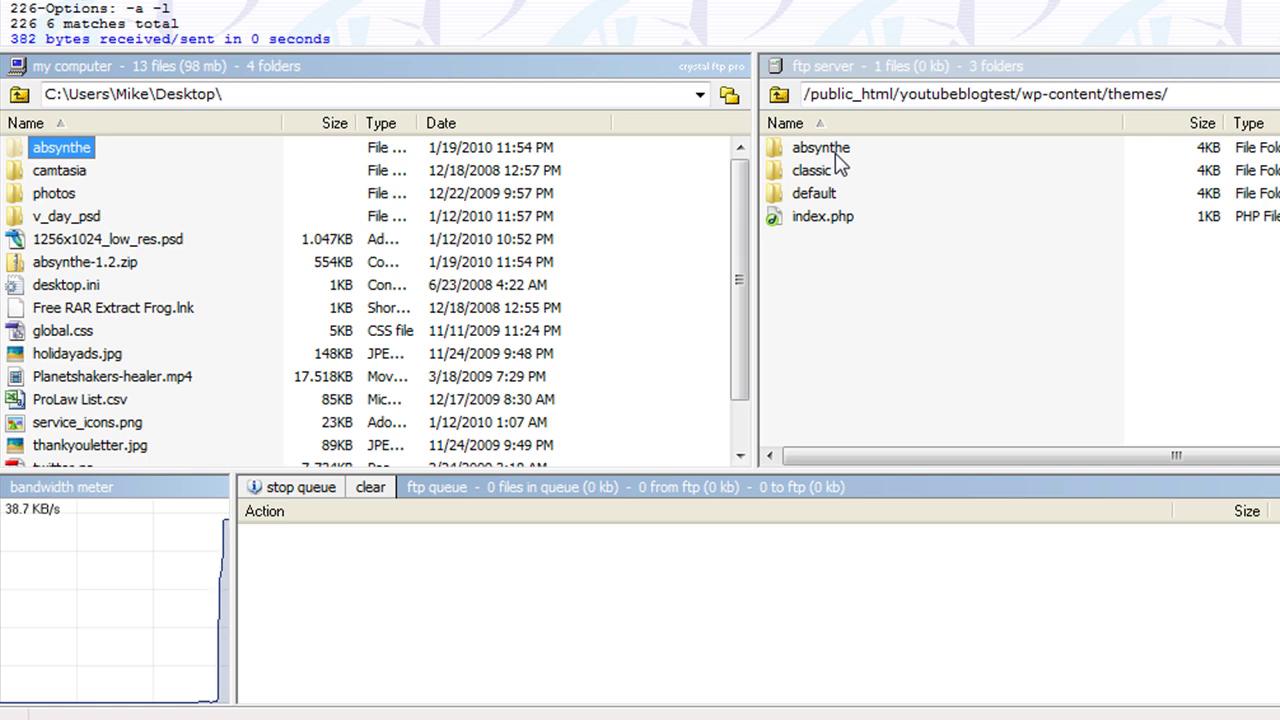
key("alt+Tab")
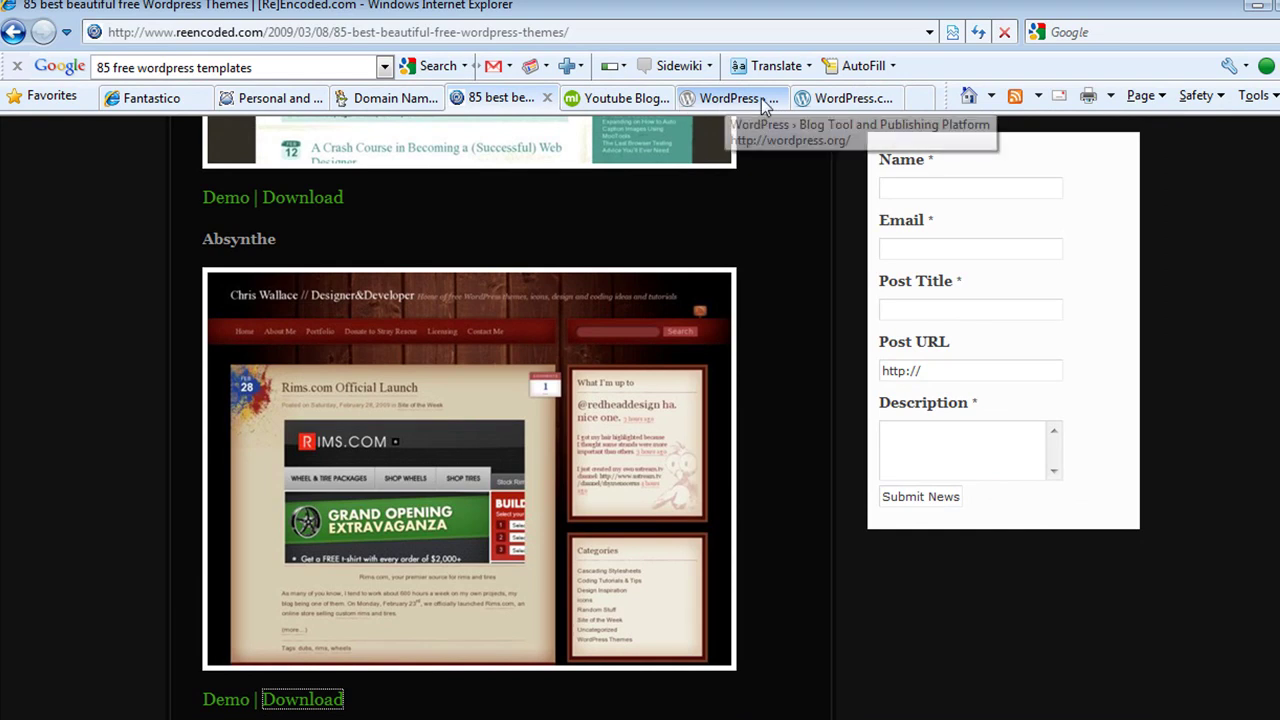
Load the blog's wp-admin dashboard and preview the Absynthe 1.2 theme from the Themes page
left_click(637, 101)
left_click(396, 32)
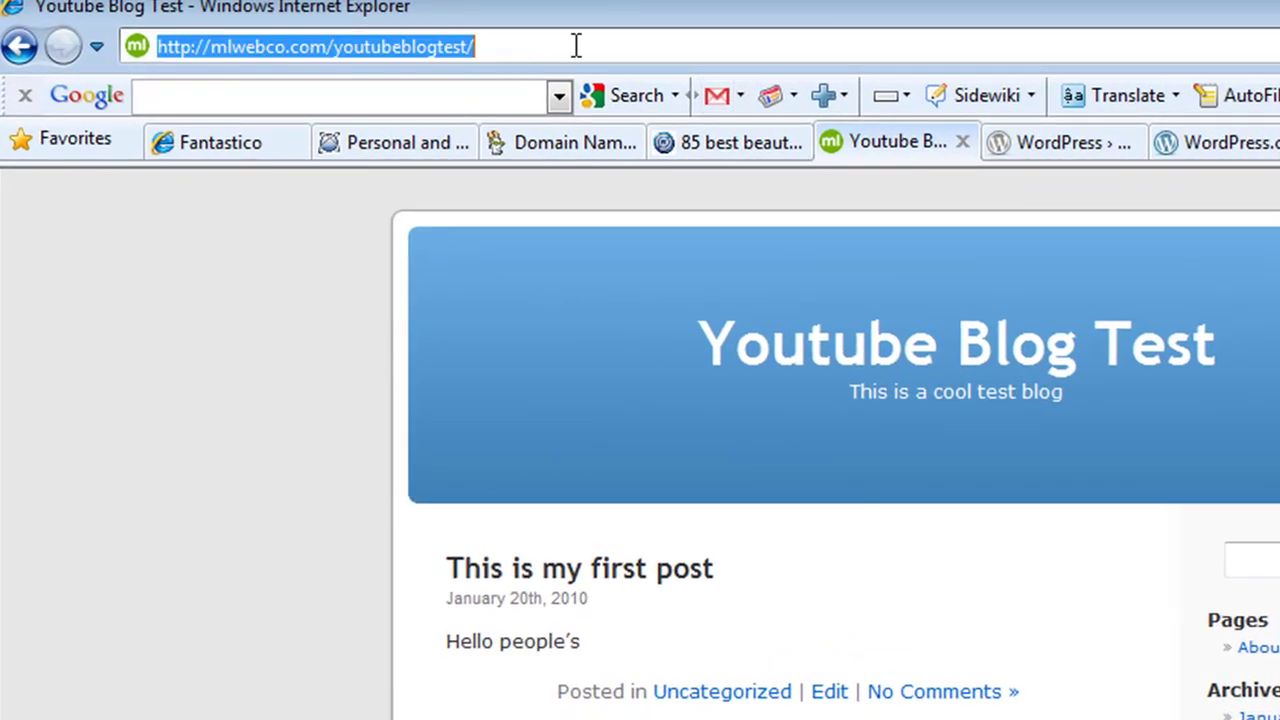
left_click(576, 46)
type("wp-admin")
key("Return")
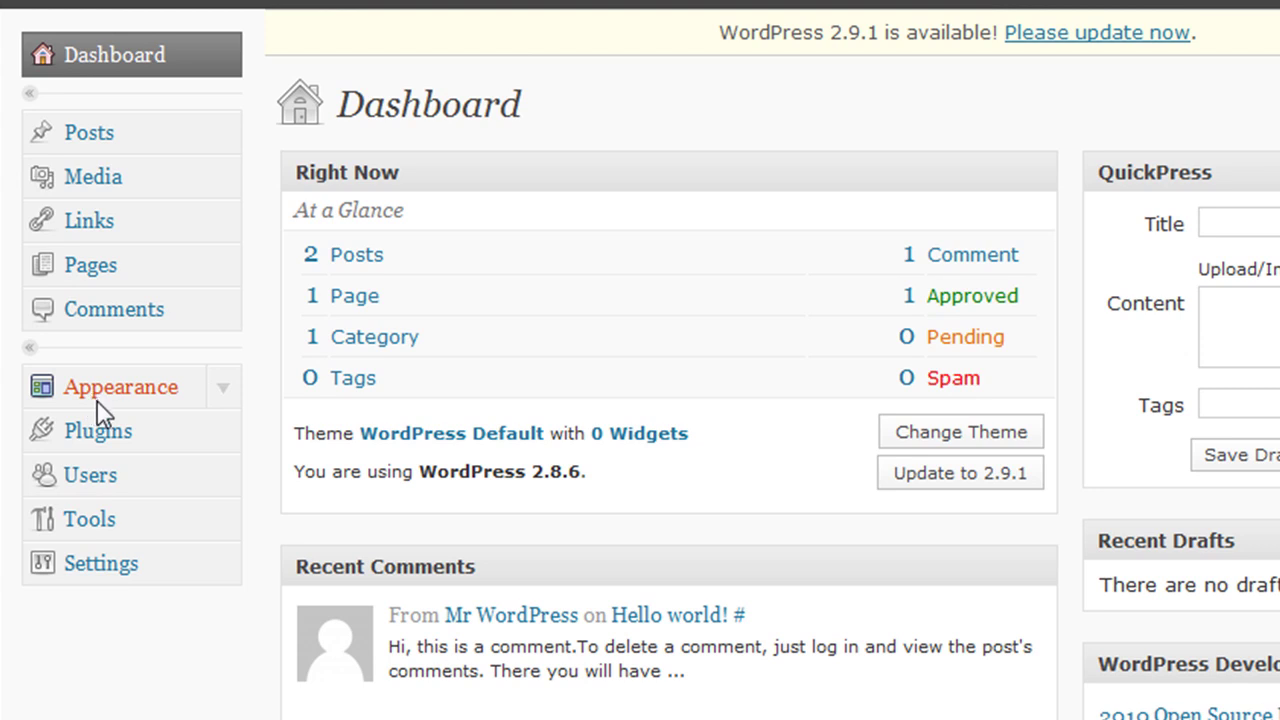
left_click(98, 400)
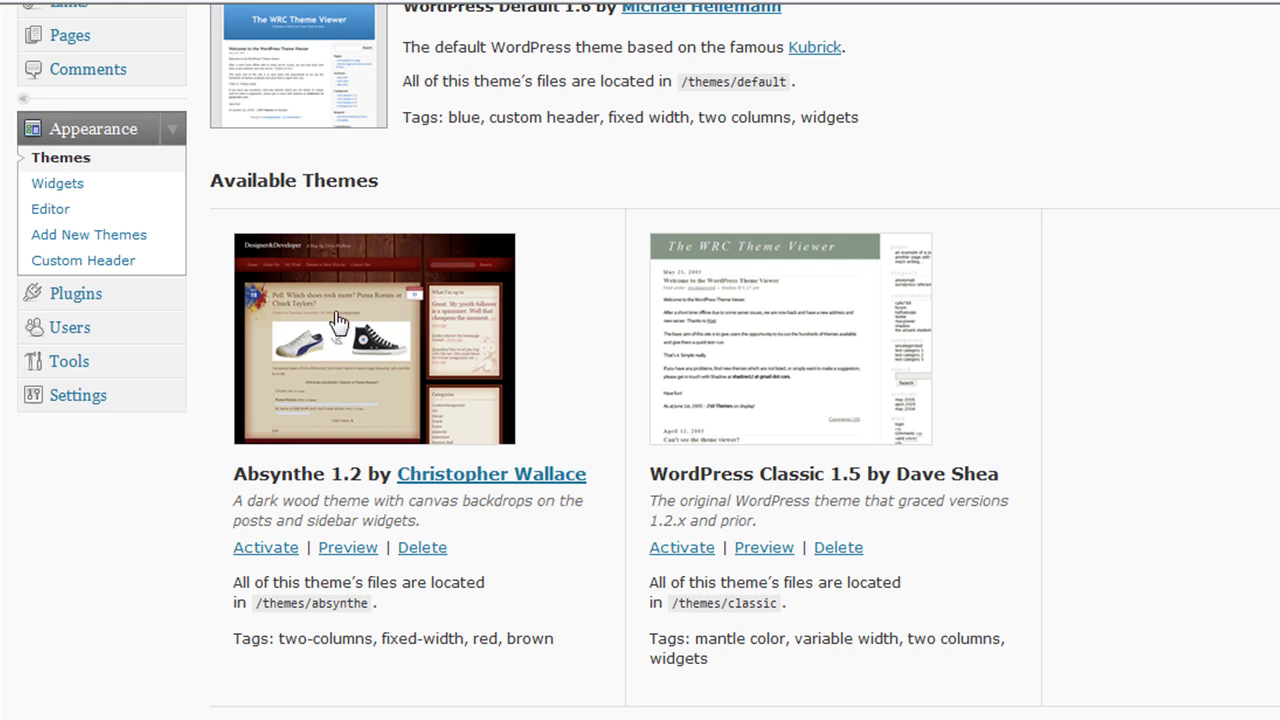
left_click(338, 320)
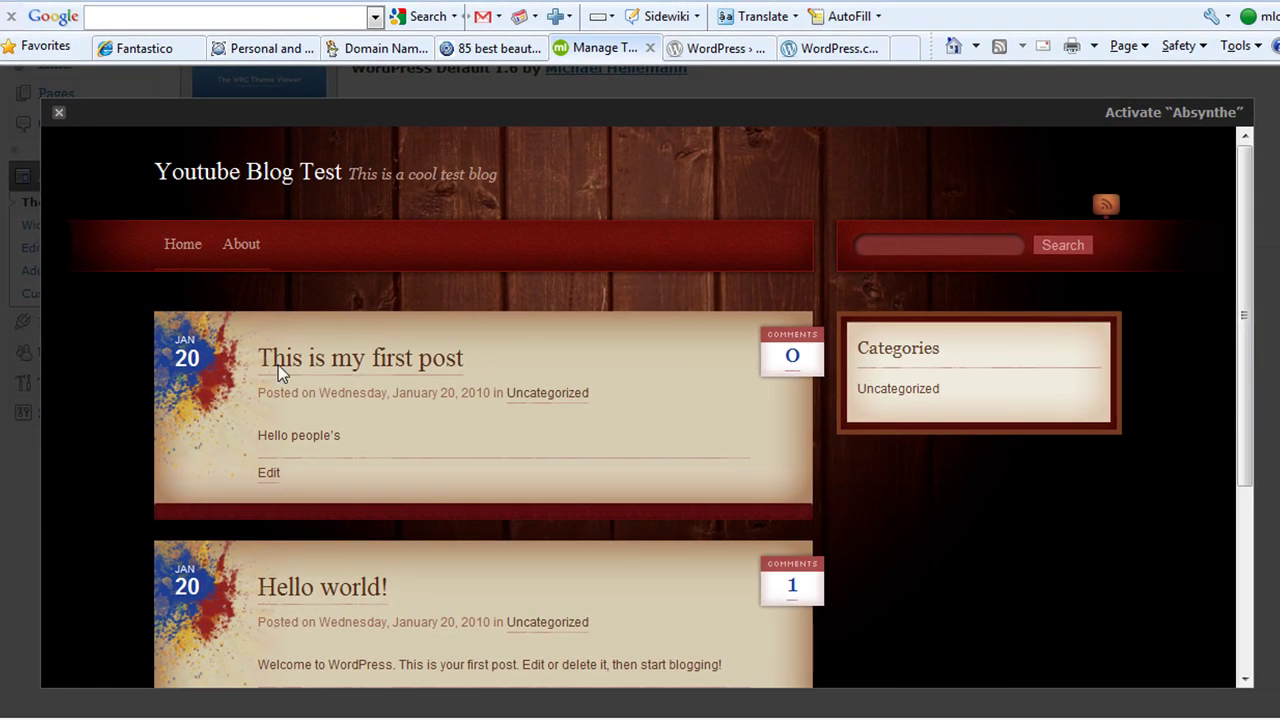
Activate Absynthe and visit the live Youtube Blog Test site in its dark wood design
left_click(1133, 115)
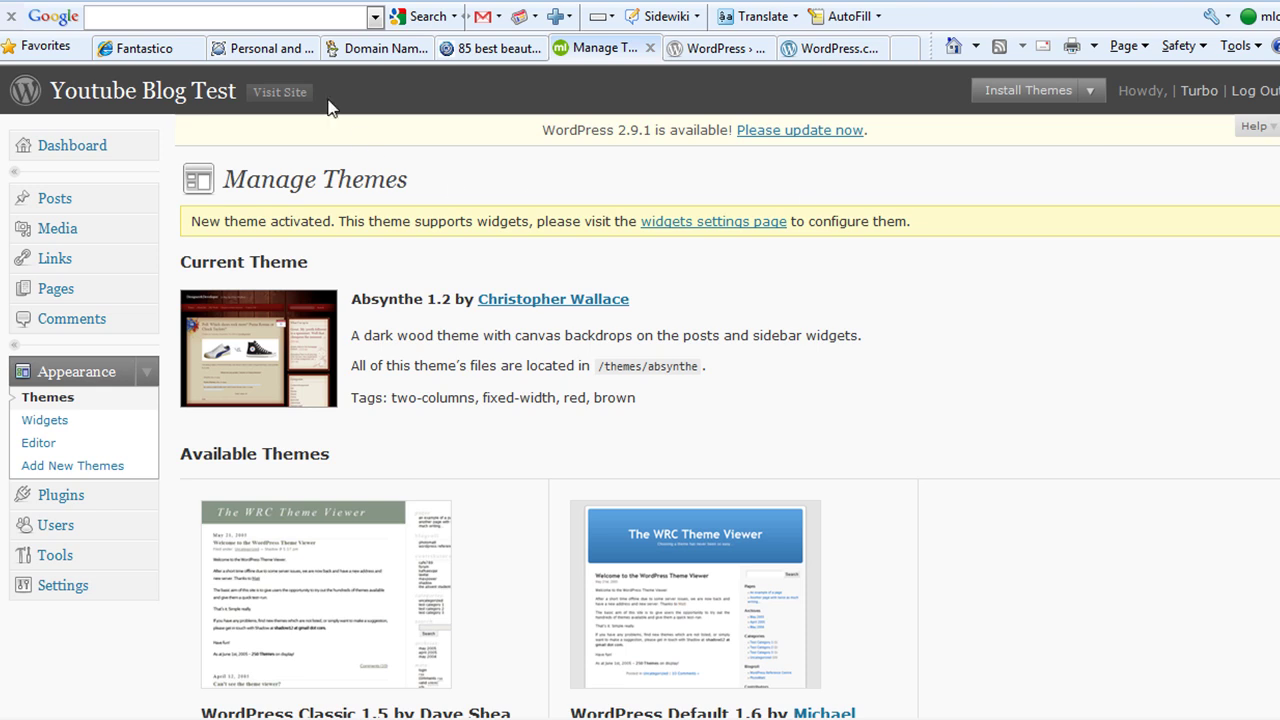
left_click(277, 94)
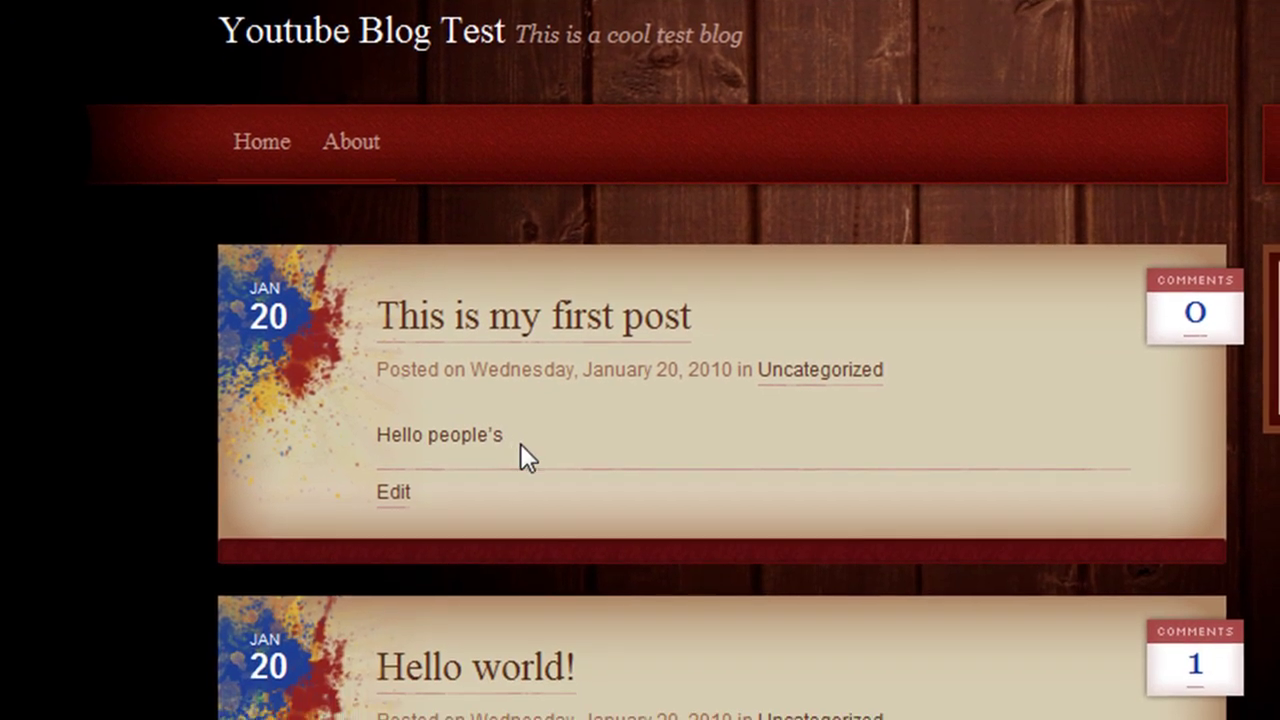
scroll(671, 457, "down", 3)
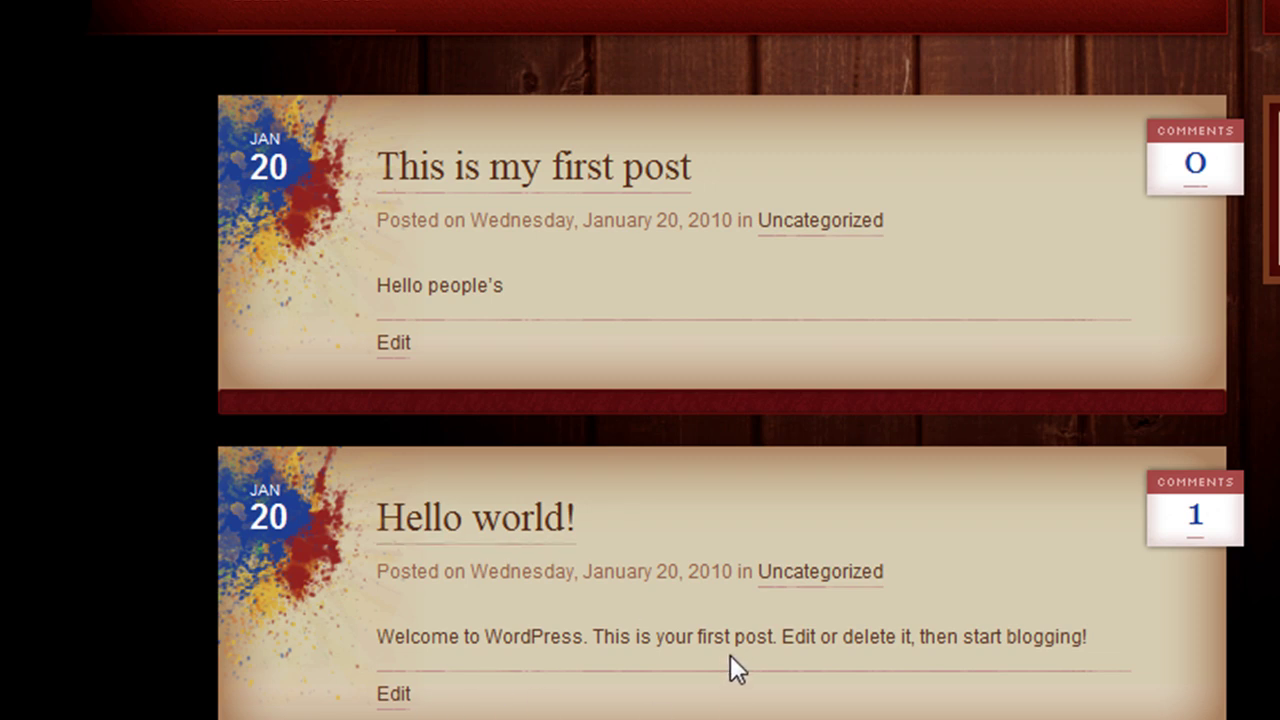
scroll(729, 671, "up", 3)
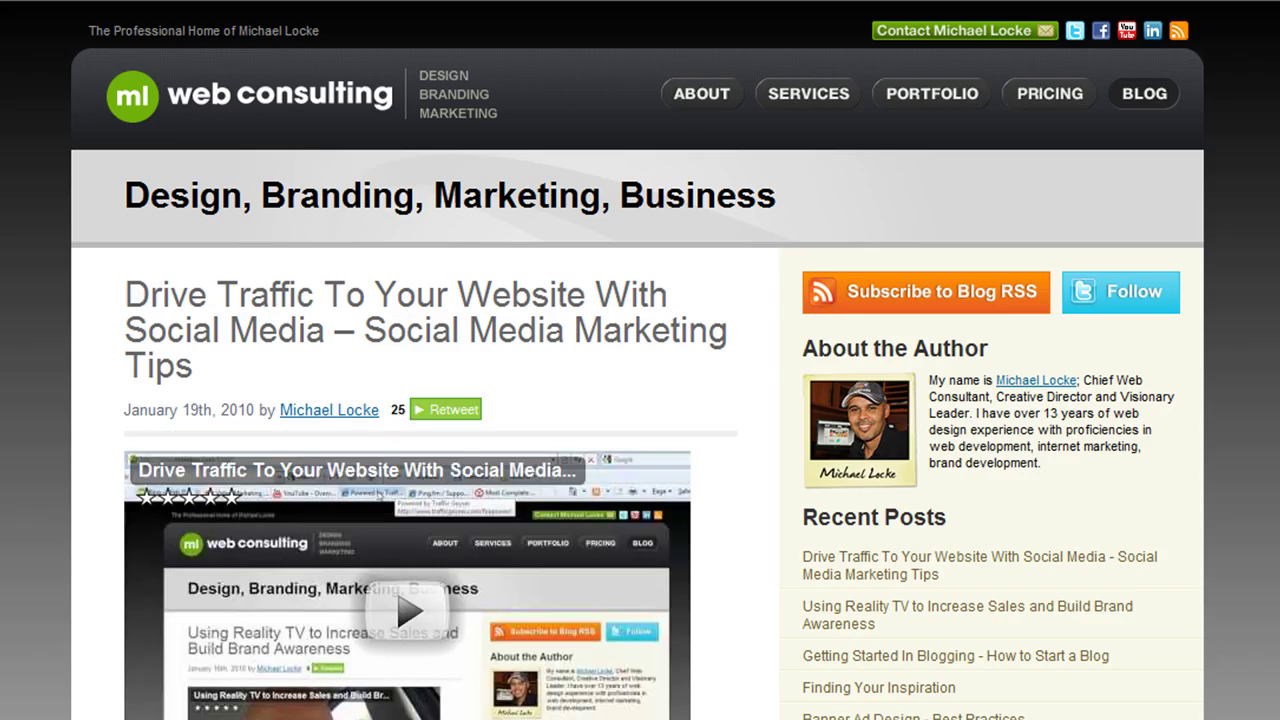
Scroll through the web consulting blog's Drive Traffic post and back to the header
scroll(640, 400, "down", 15)
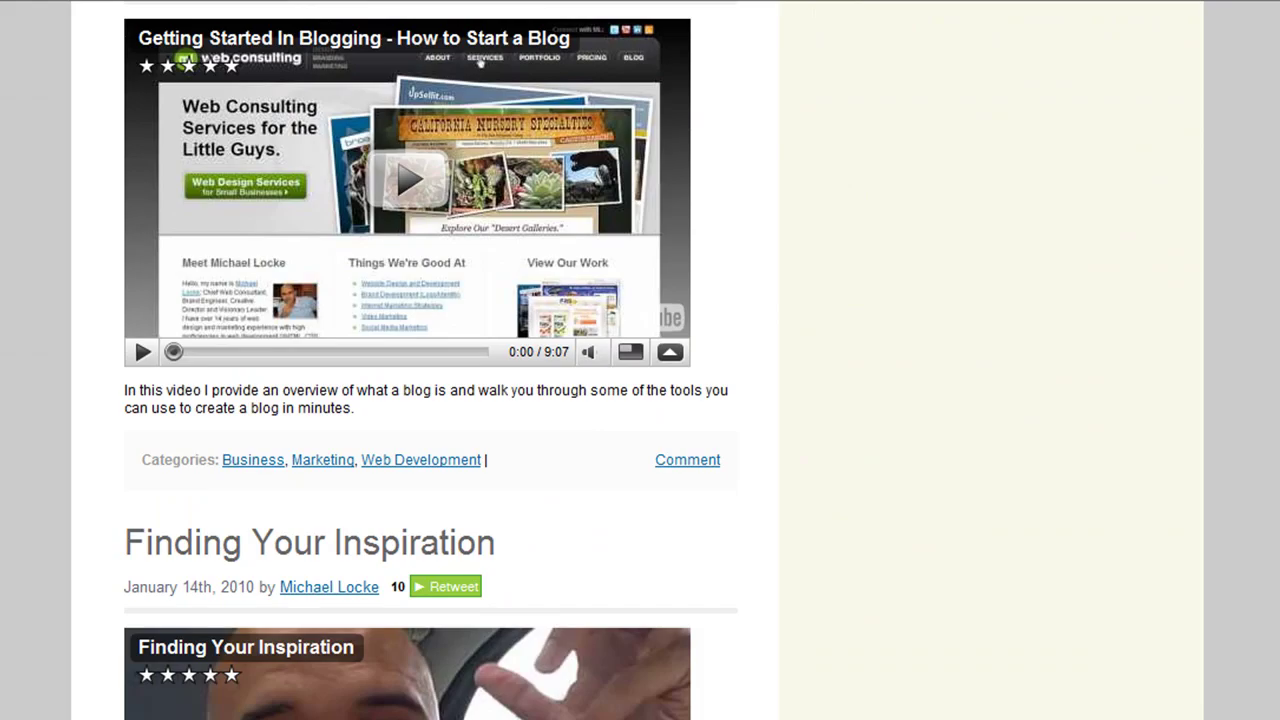
scroll(640, 400, "up", 12)
scroll(640, 400, "up", 5)
scroll(640, 400, "up", 3)
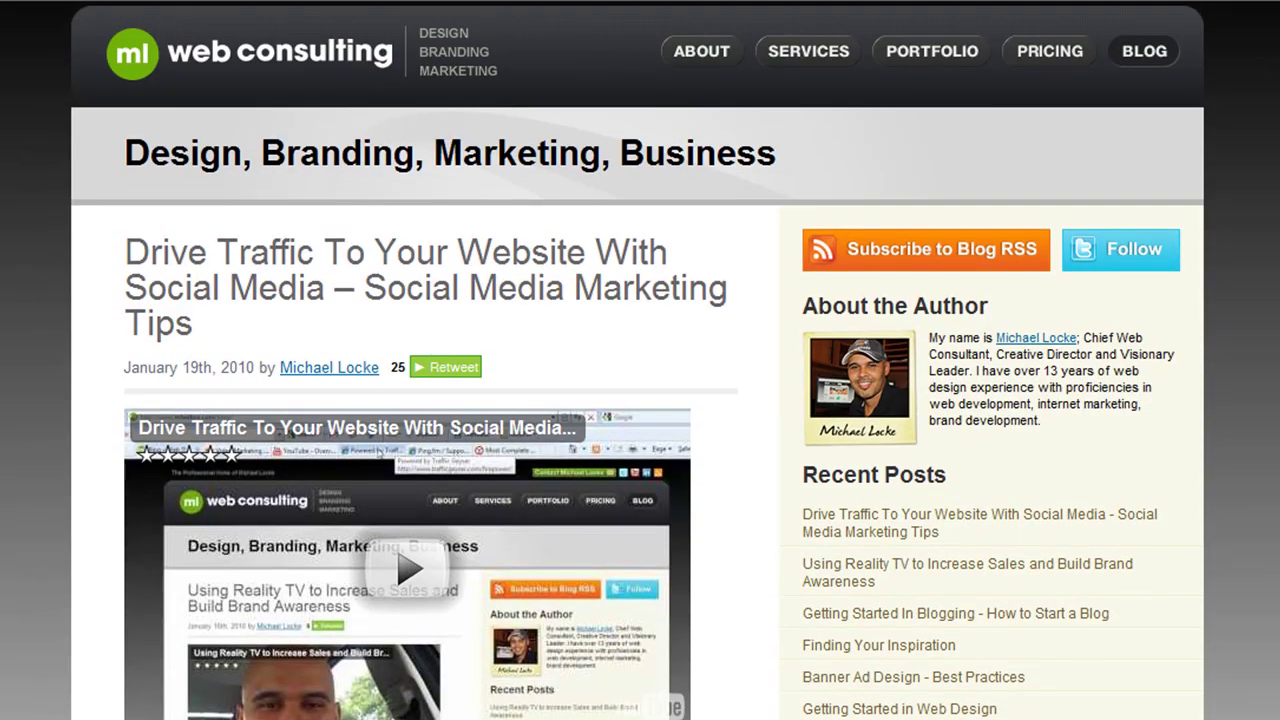